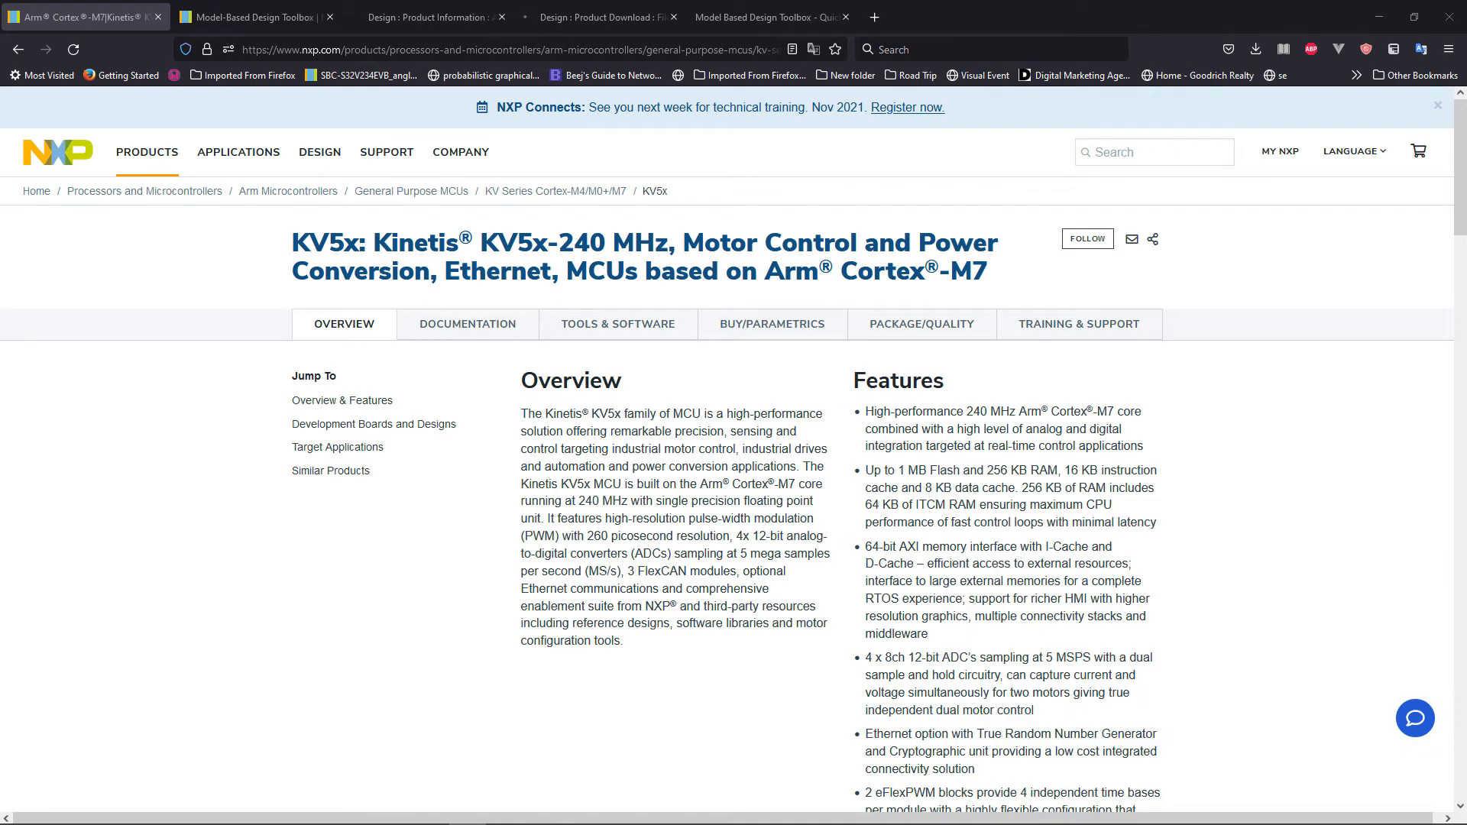
Open the KV5x tools and software section and review the recommended tools, including the Model-Based Design Toolbox (MBDT).
click(618, 324)
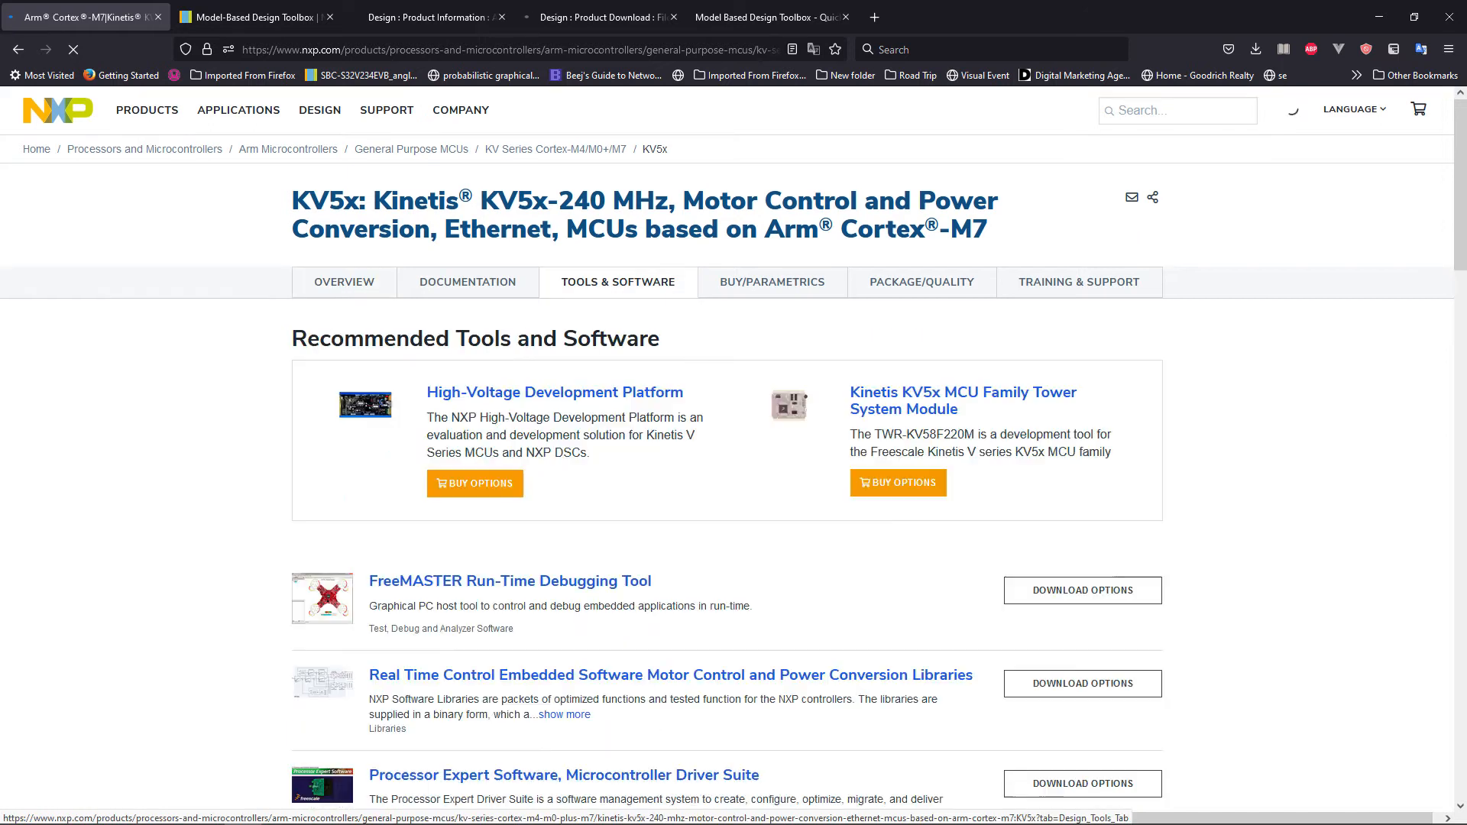
scroll(727, 456, down, 3)
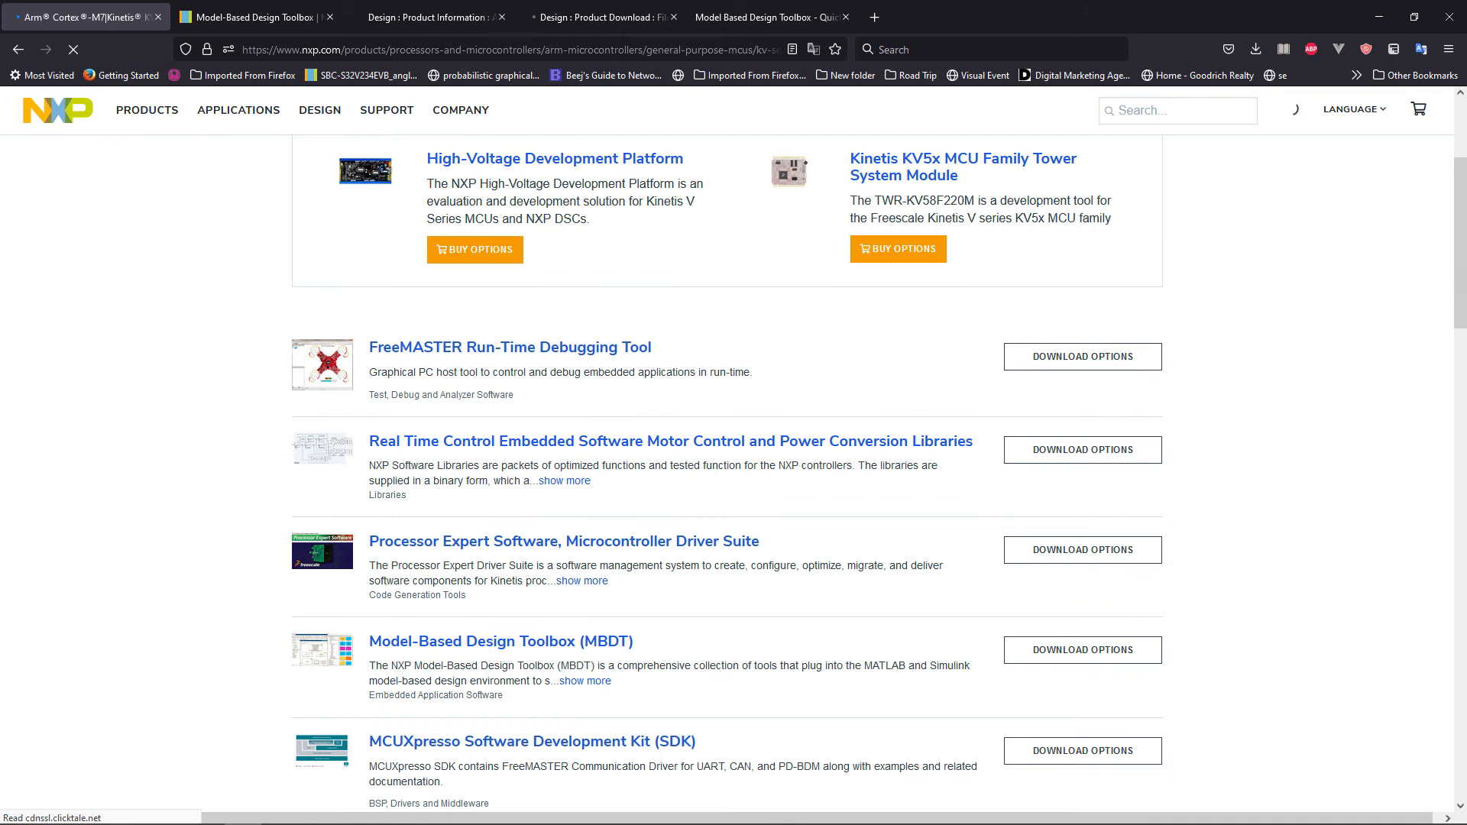
scroll(726, 455, down, 1)
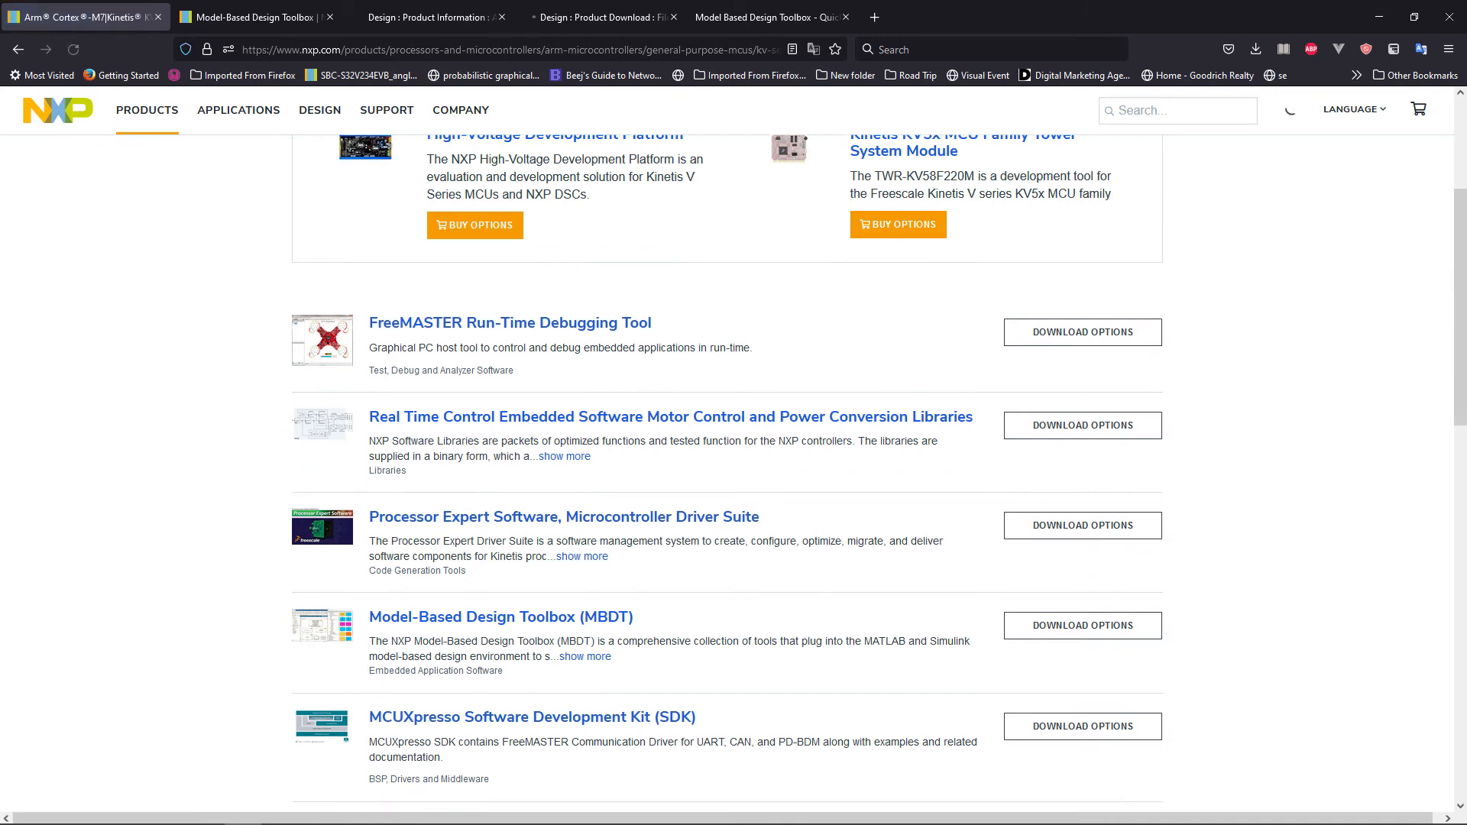
scroll(726, 454, down, 1)
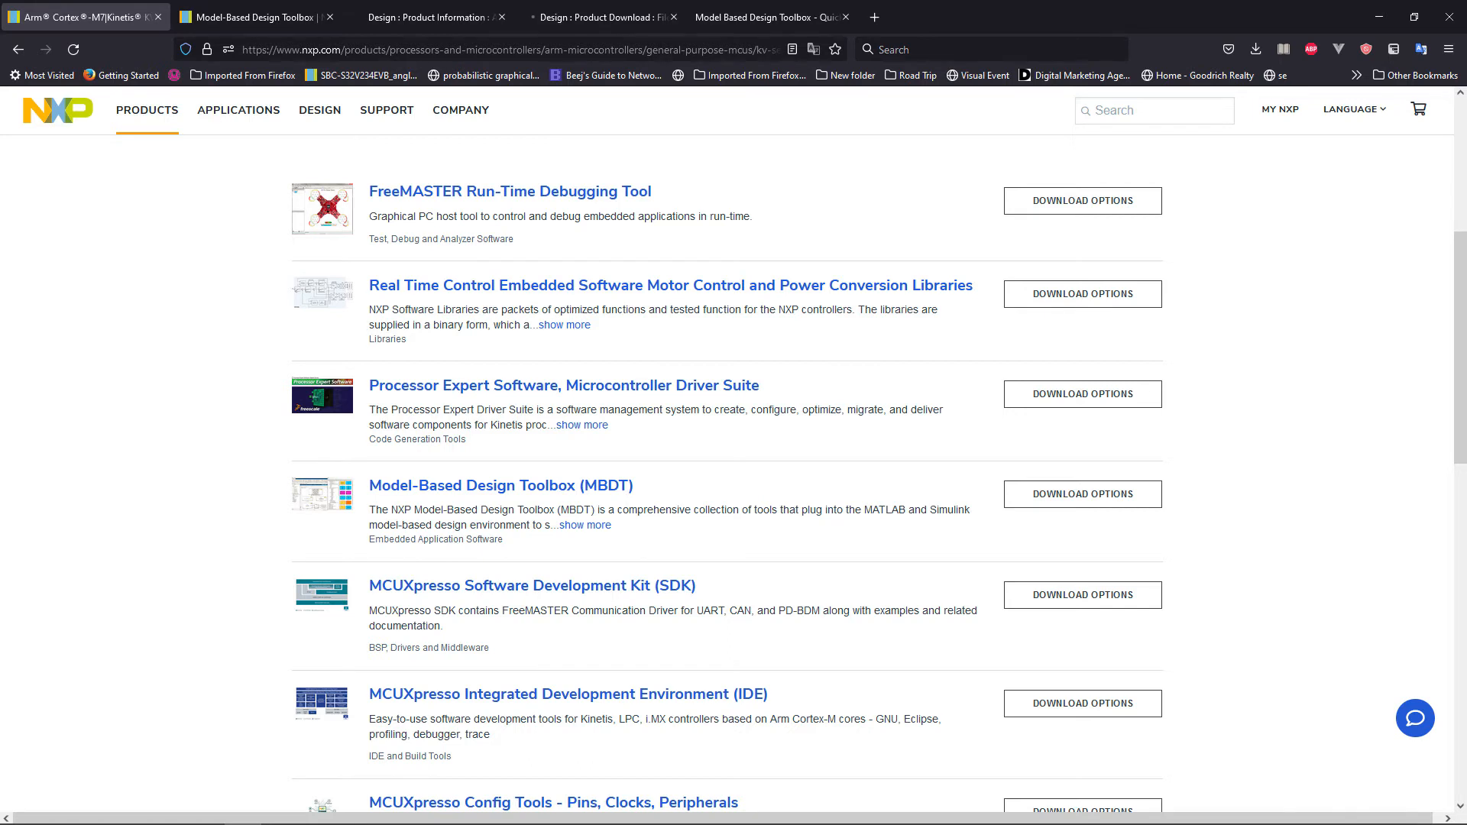
scroll(734, 458, down, 4)
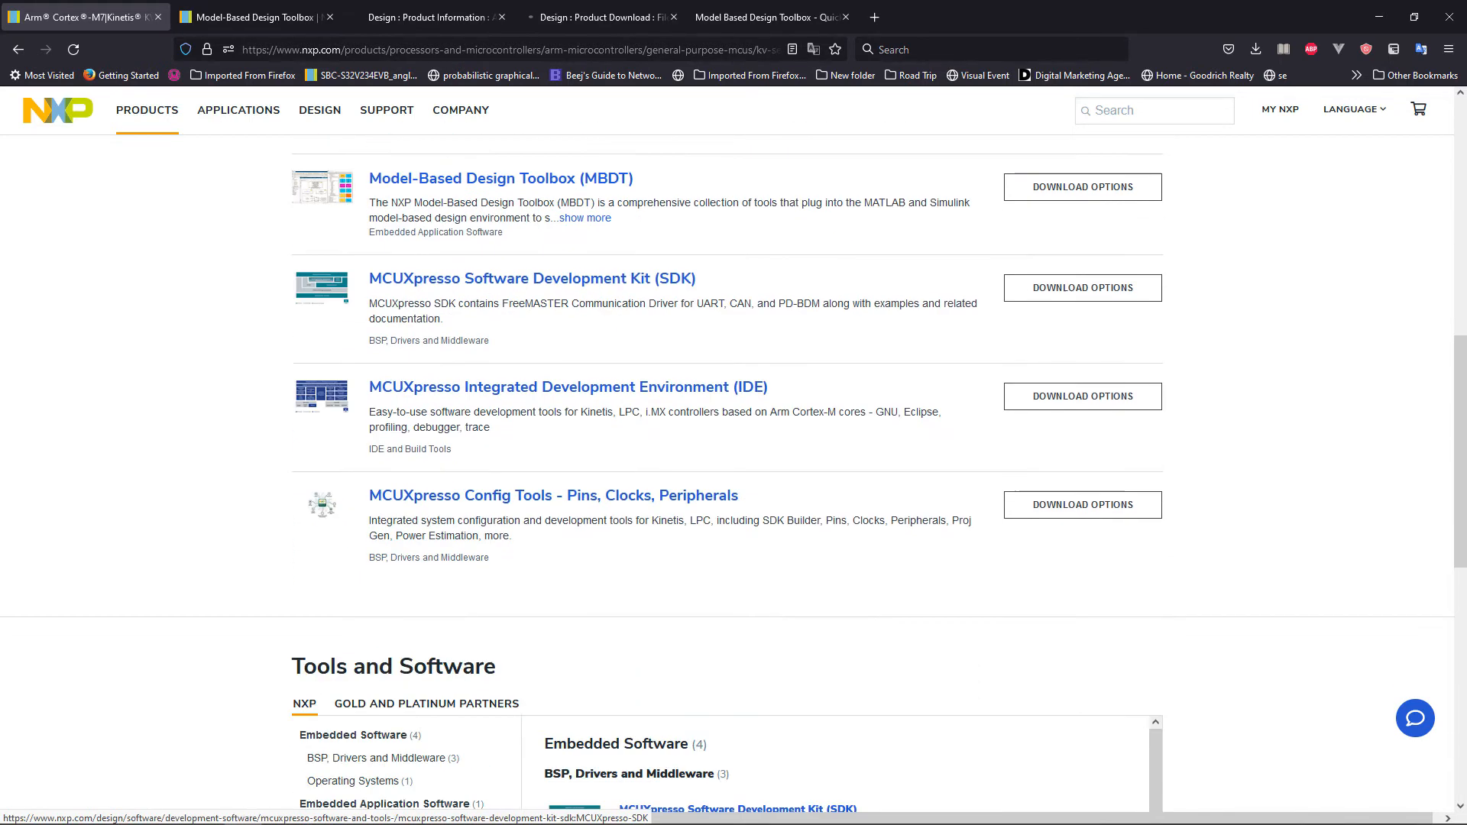
scroll(734, 474, up, 5)
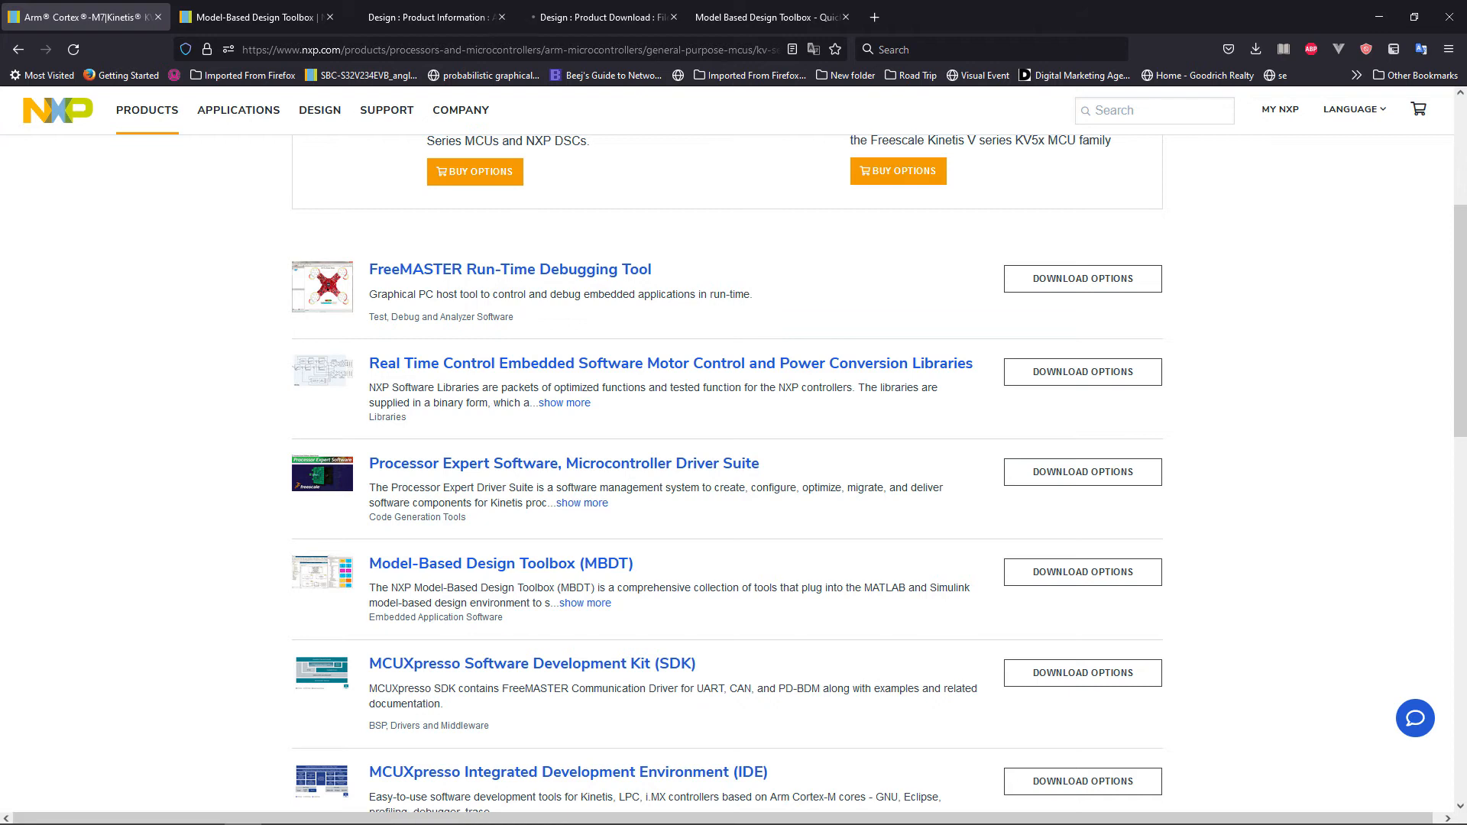
Switch to the Model-Based Design Toolbox (MBDT) page and read its overview and features.
click(256, 17)
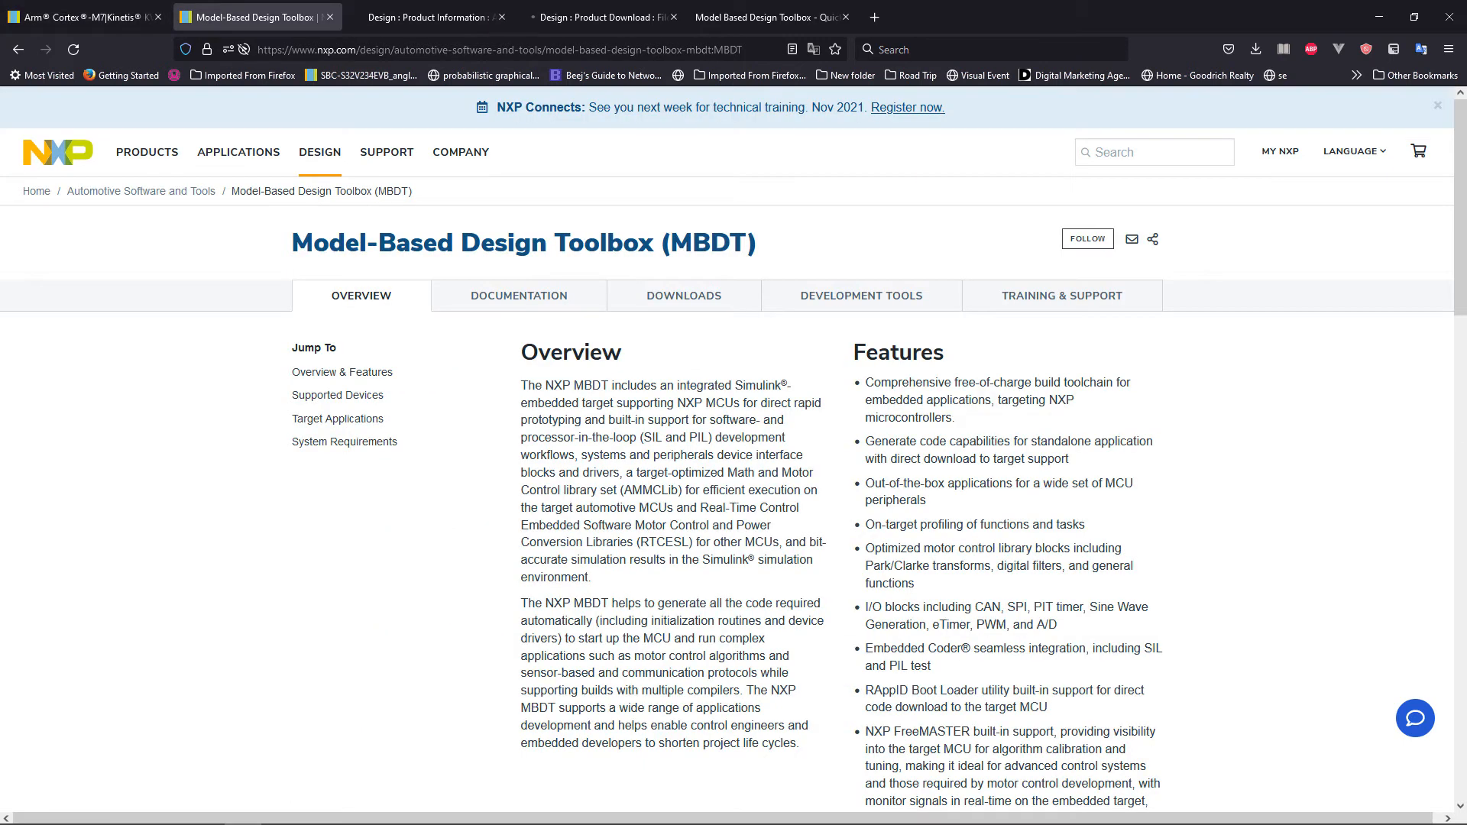
scroll(734, 447, down, 2)
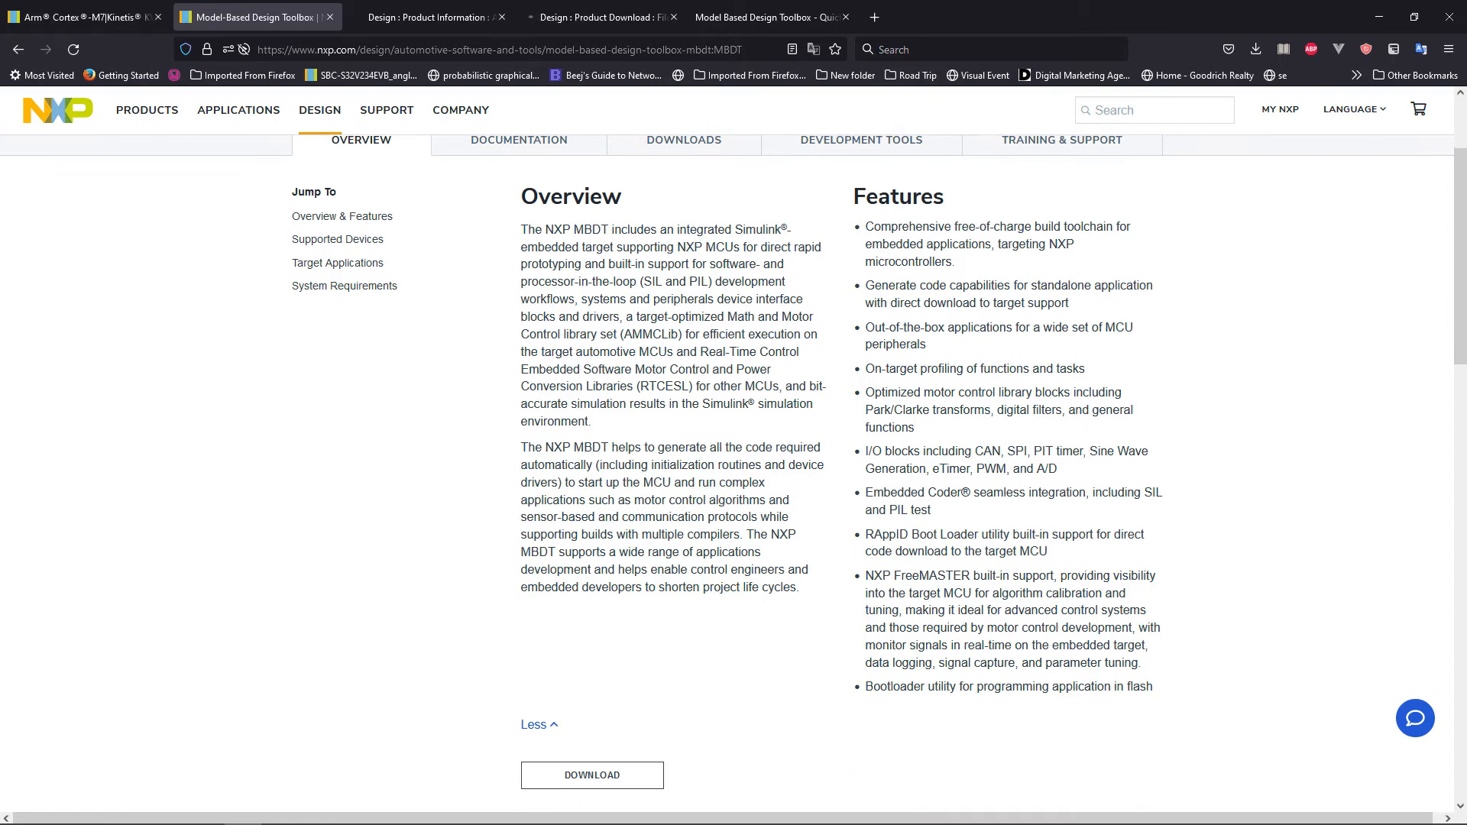
scroll(735, 459, up, 2)
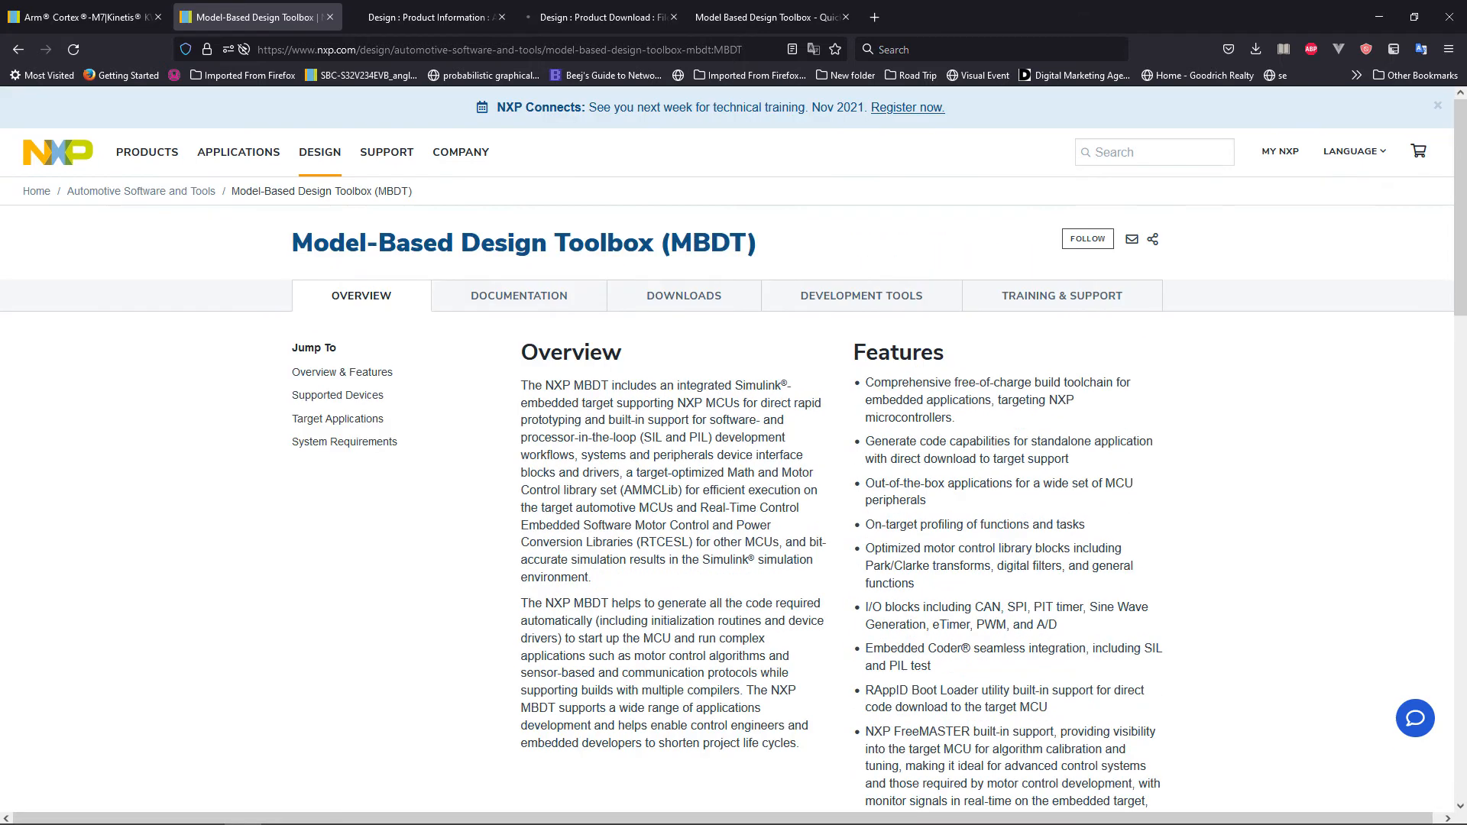
scroll(734, 451, down, 10)
scroll(734, 450, up, 6)
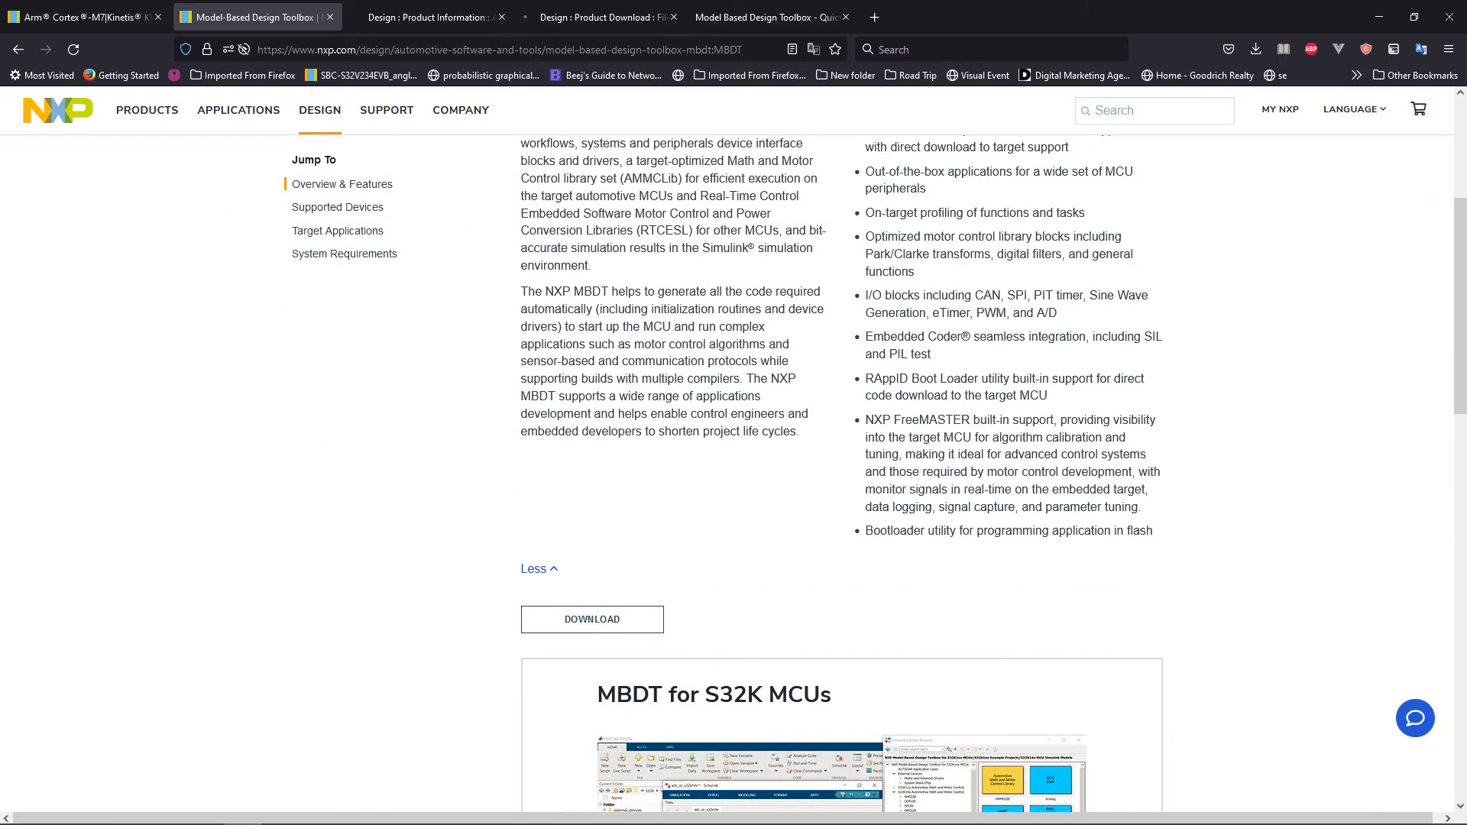
scroll(734, 451, up, 4)
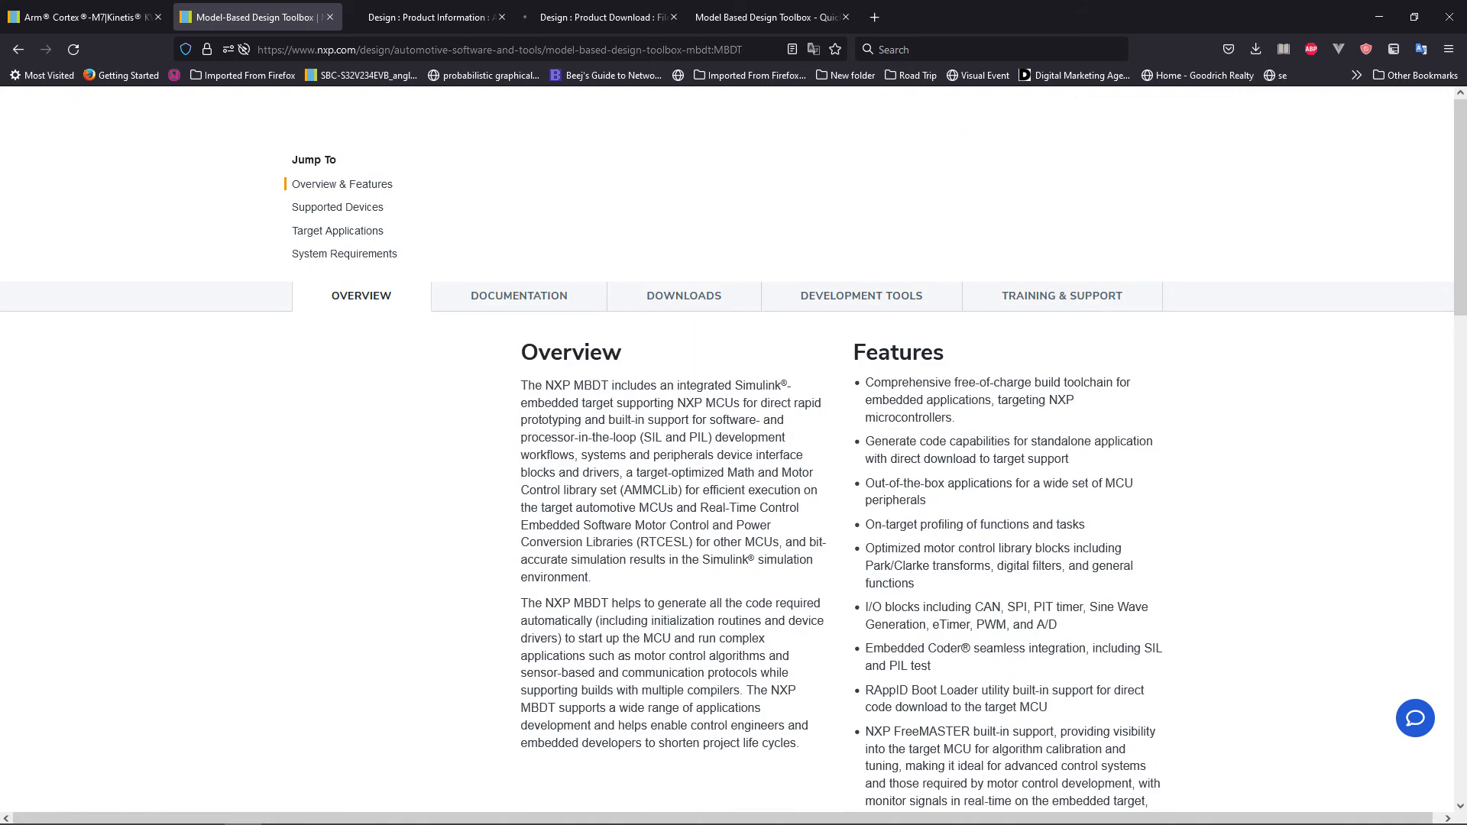
scroll(734, 451, down, 3)
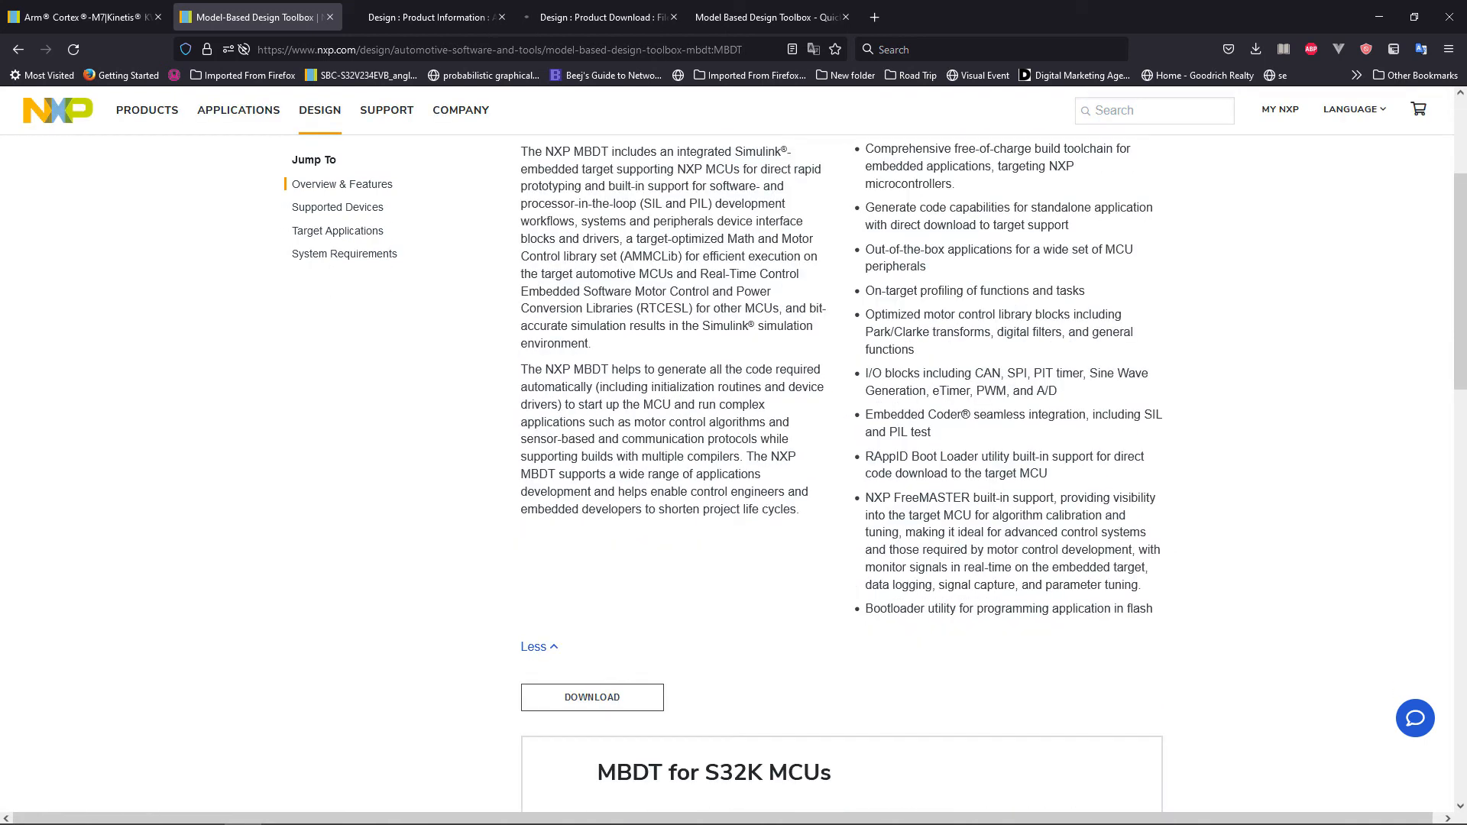
View the toolbox's product version list and examine the download files of the Model-Based Design Toolbox for KVx Series MCUs.
click(430, 17)
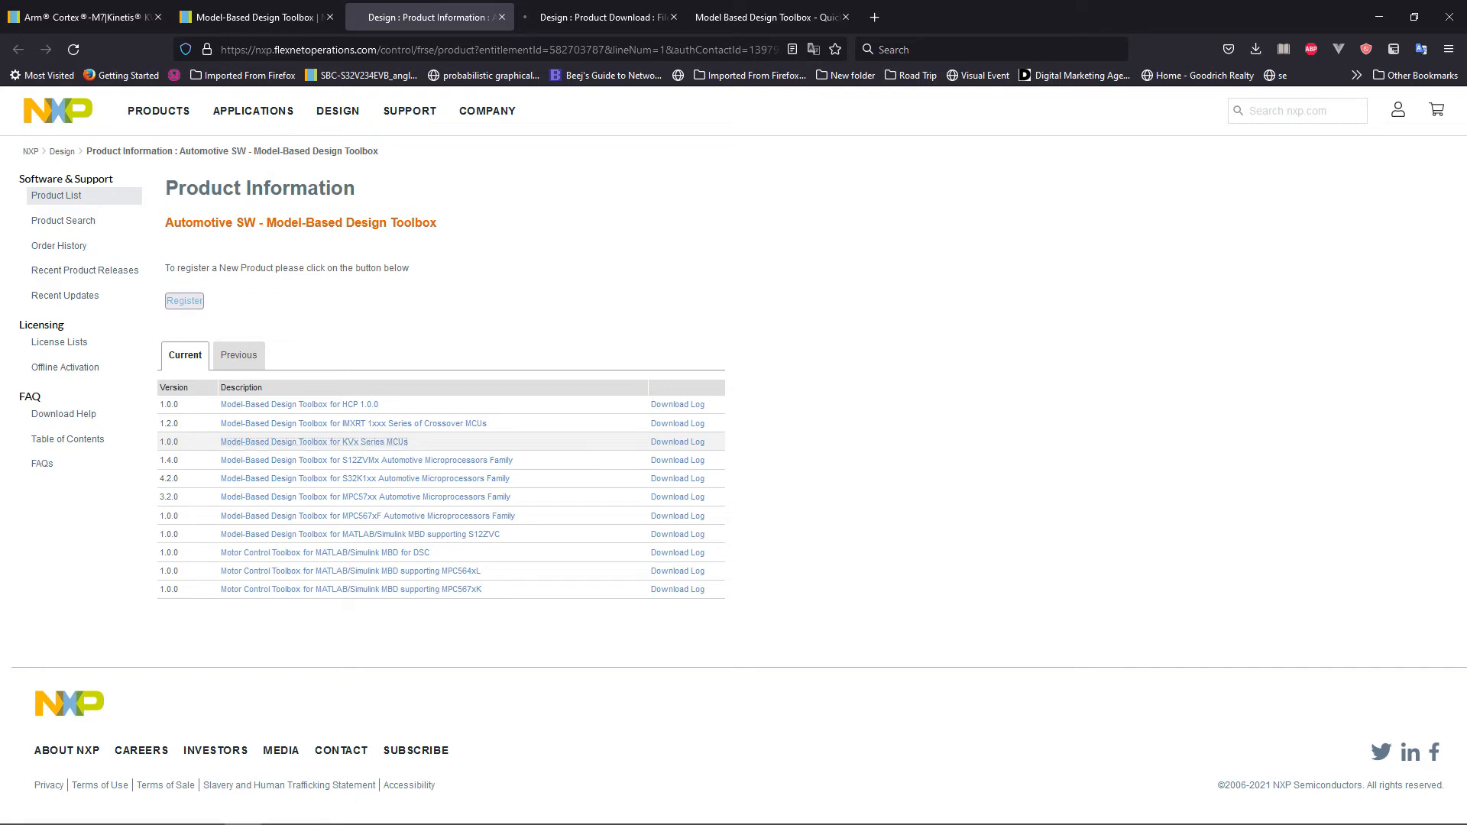
click(602, 17)
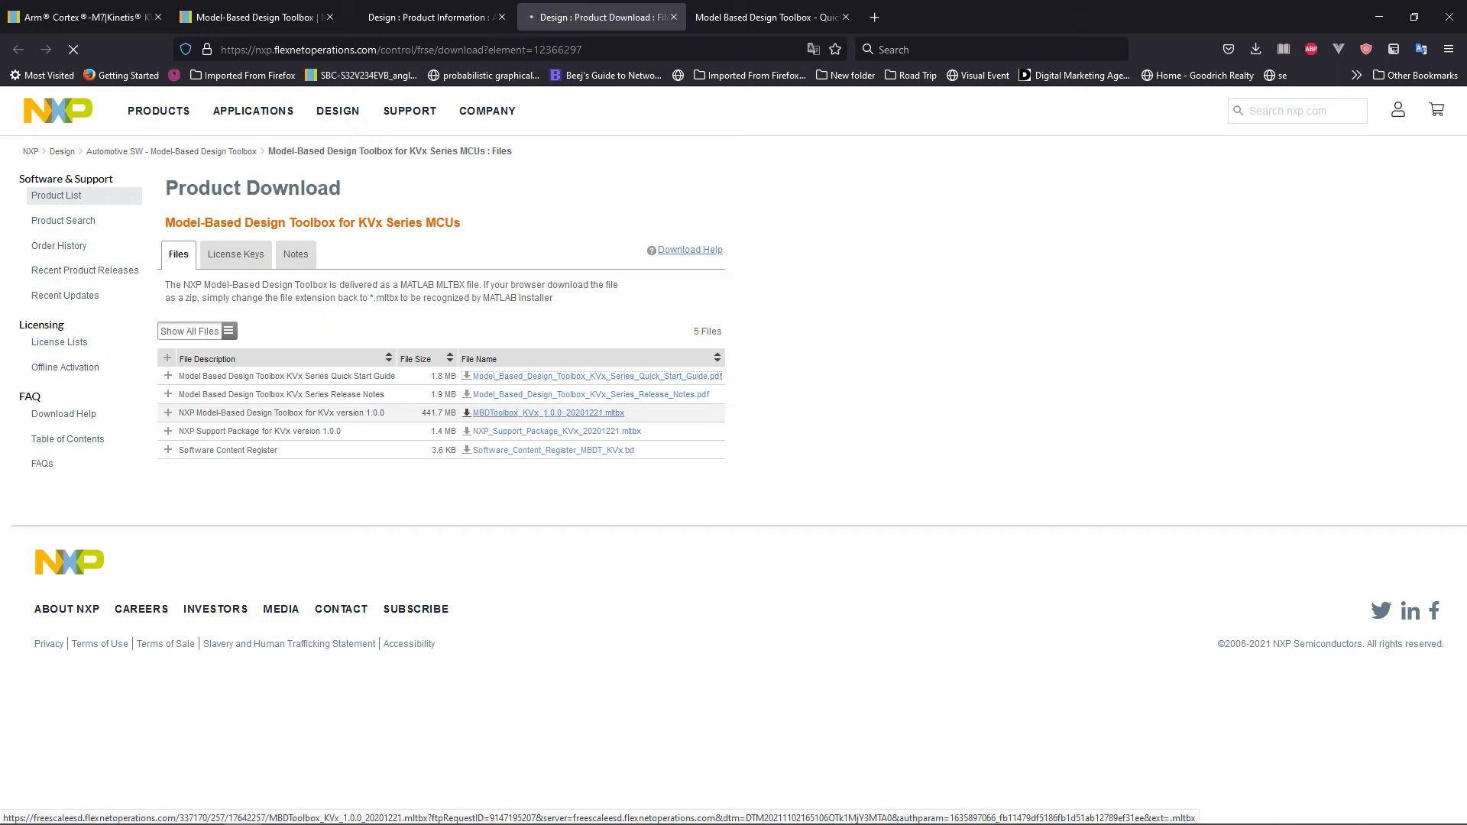
right_click(484, 414)
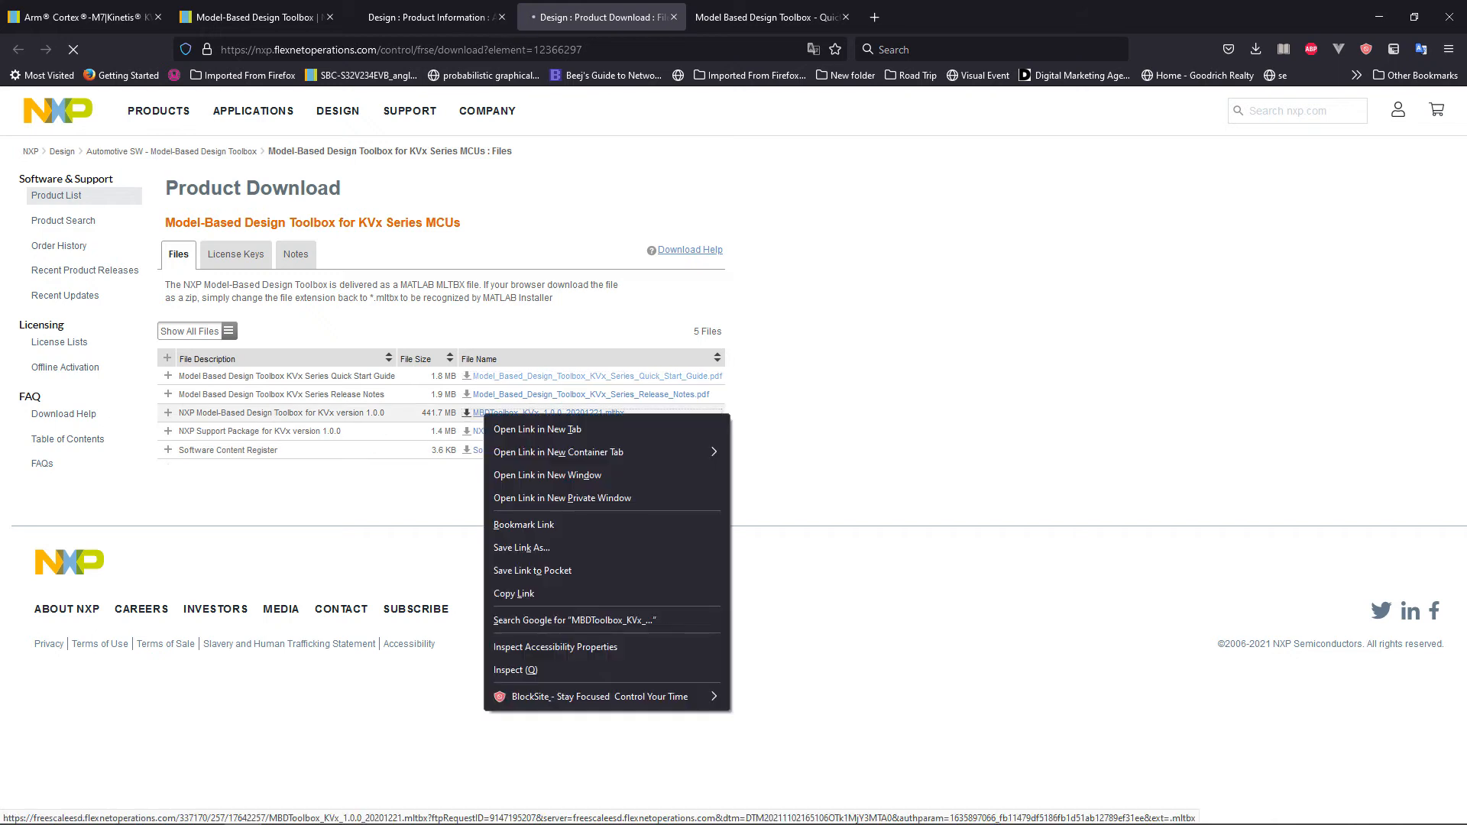
click(437, 491)
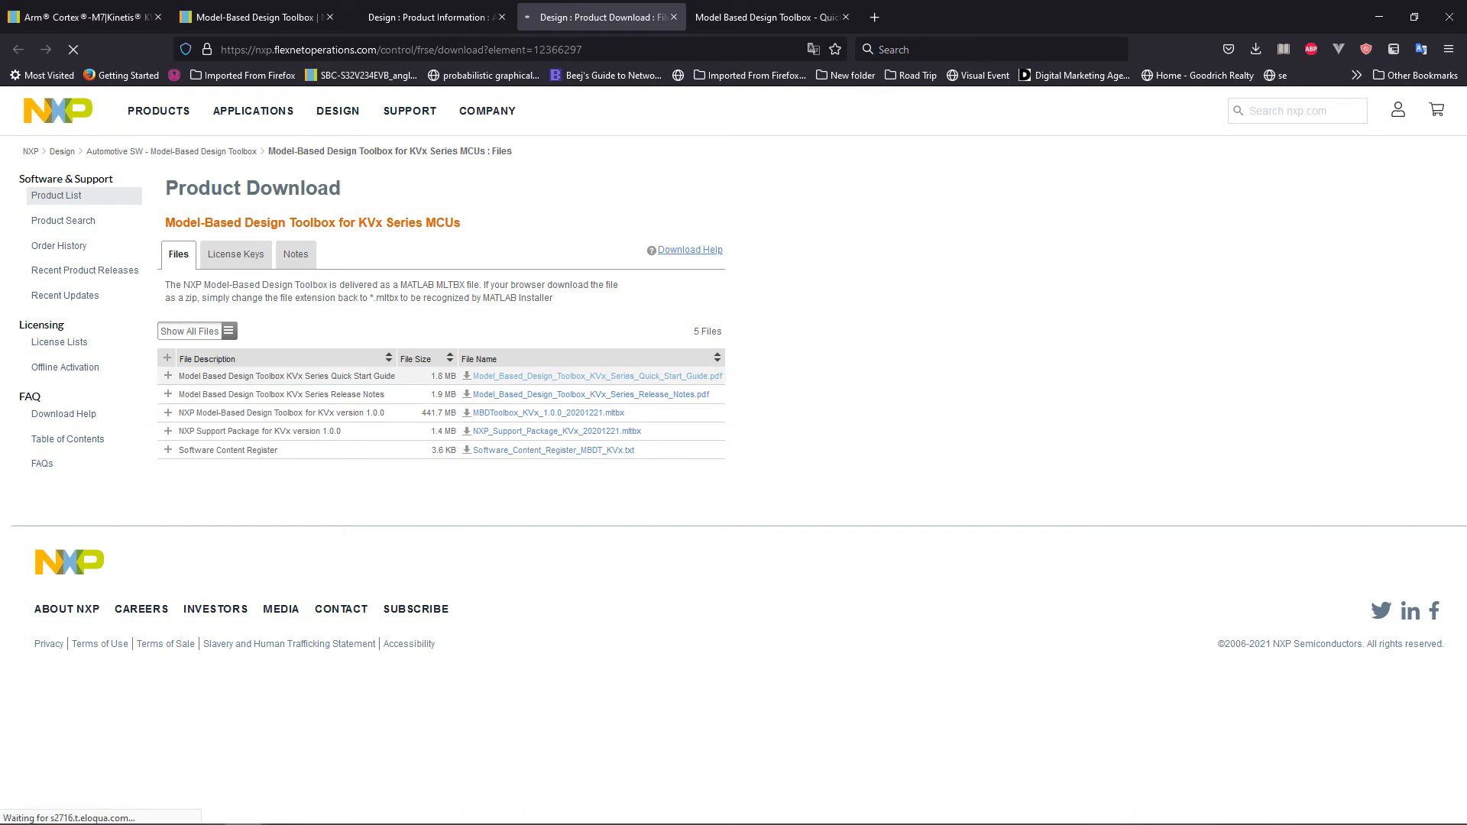
drag(310, 376, 393, 376)
click(428, 501)
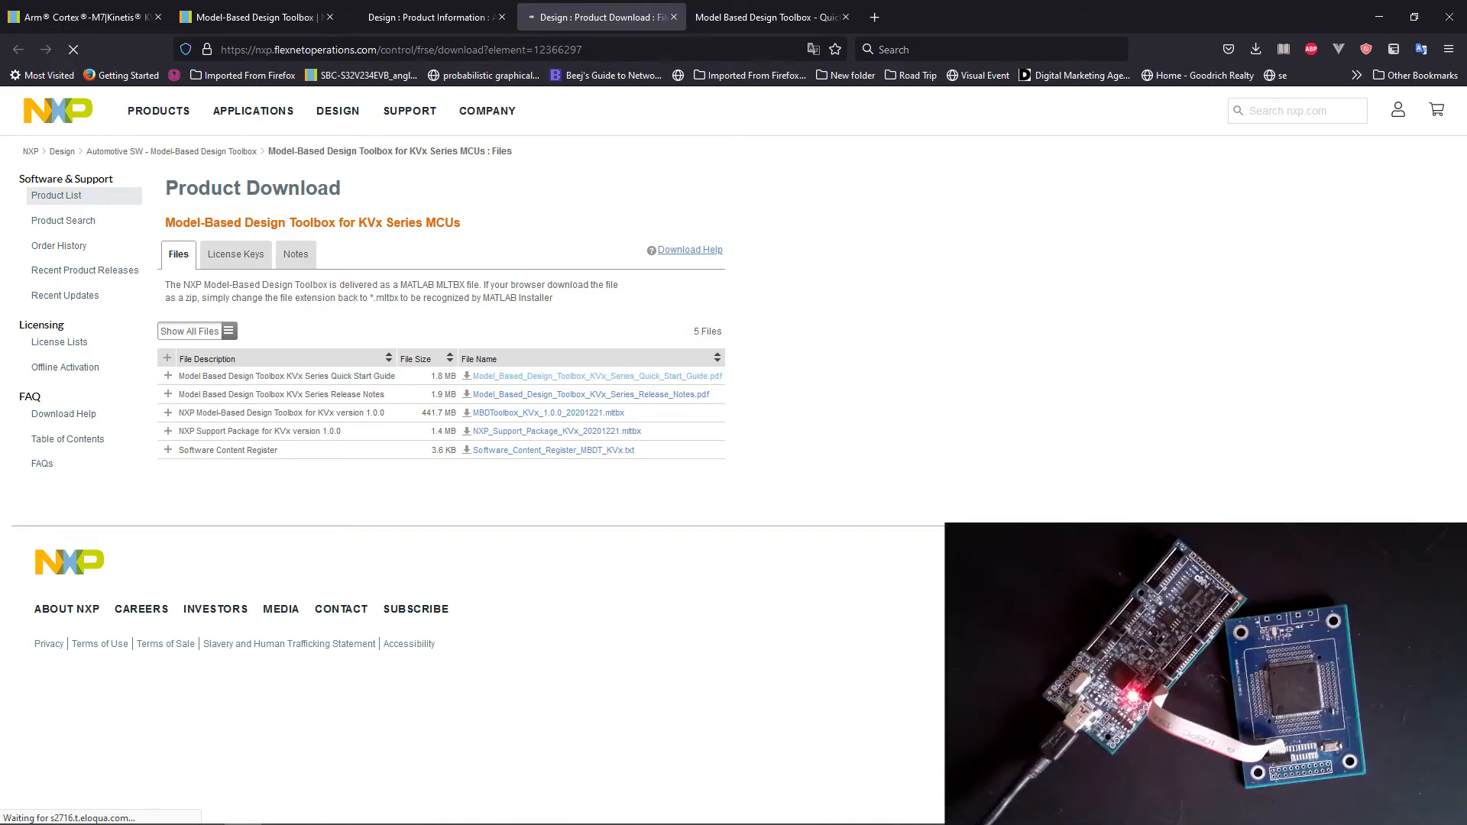
Open the KVx Series Quick Start Guide and read from the cover through the system requirements to the Run Add-on installer section.
click(767, 18)
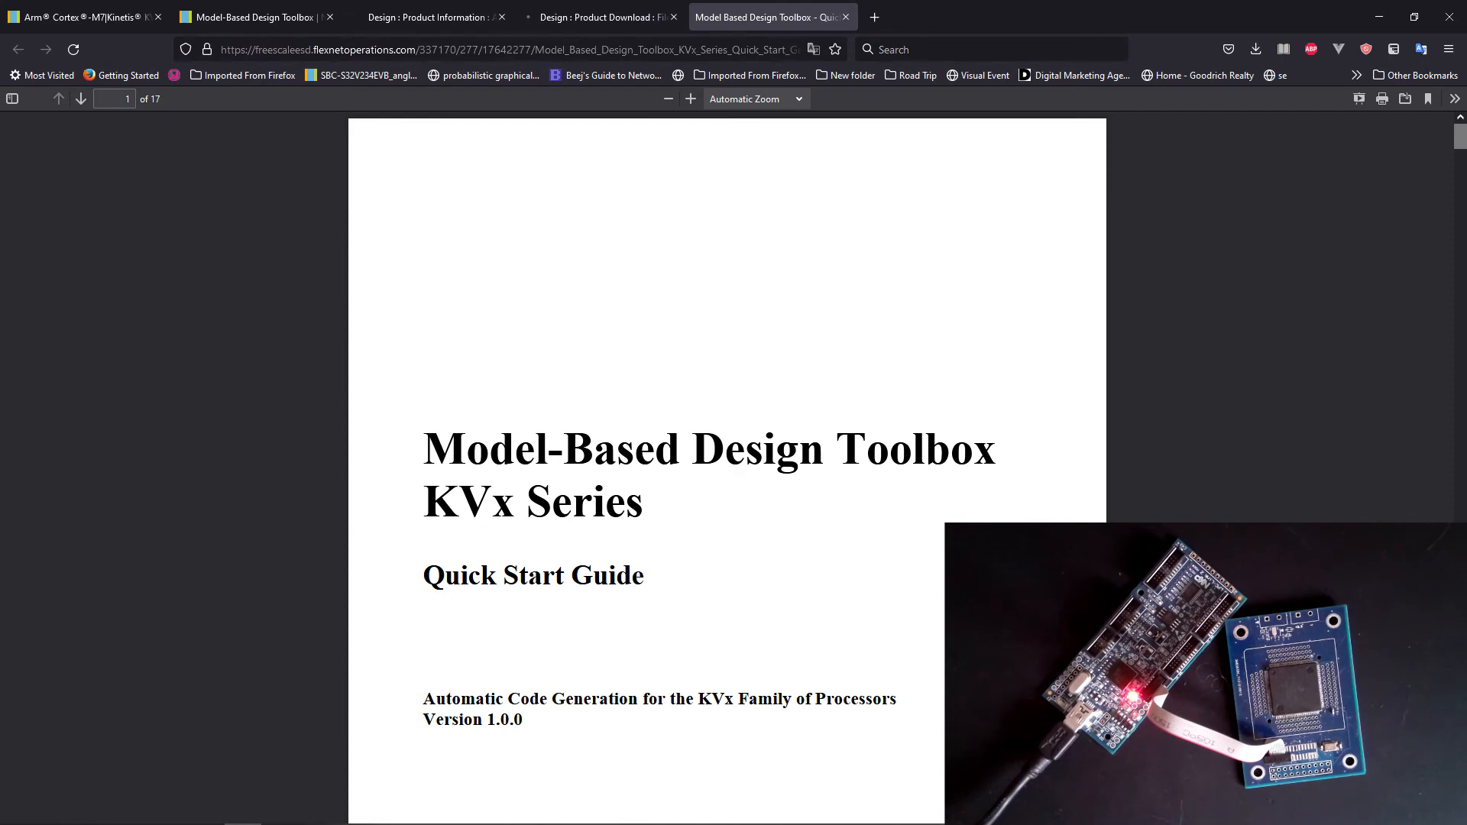
scroll(726, 459, down, 5)
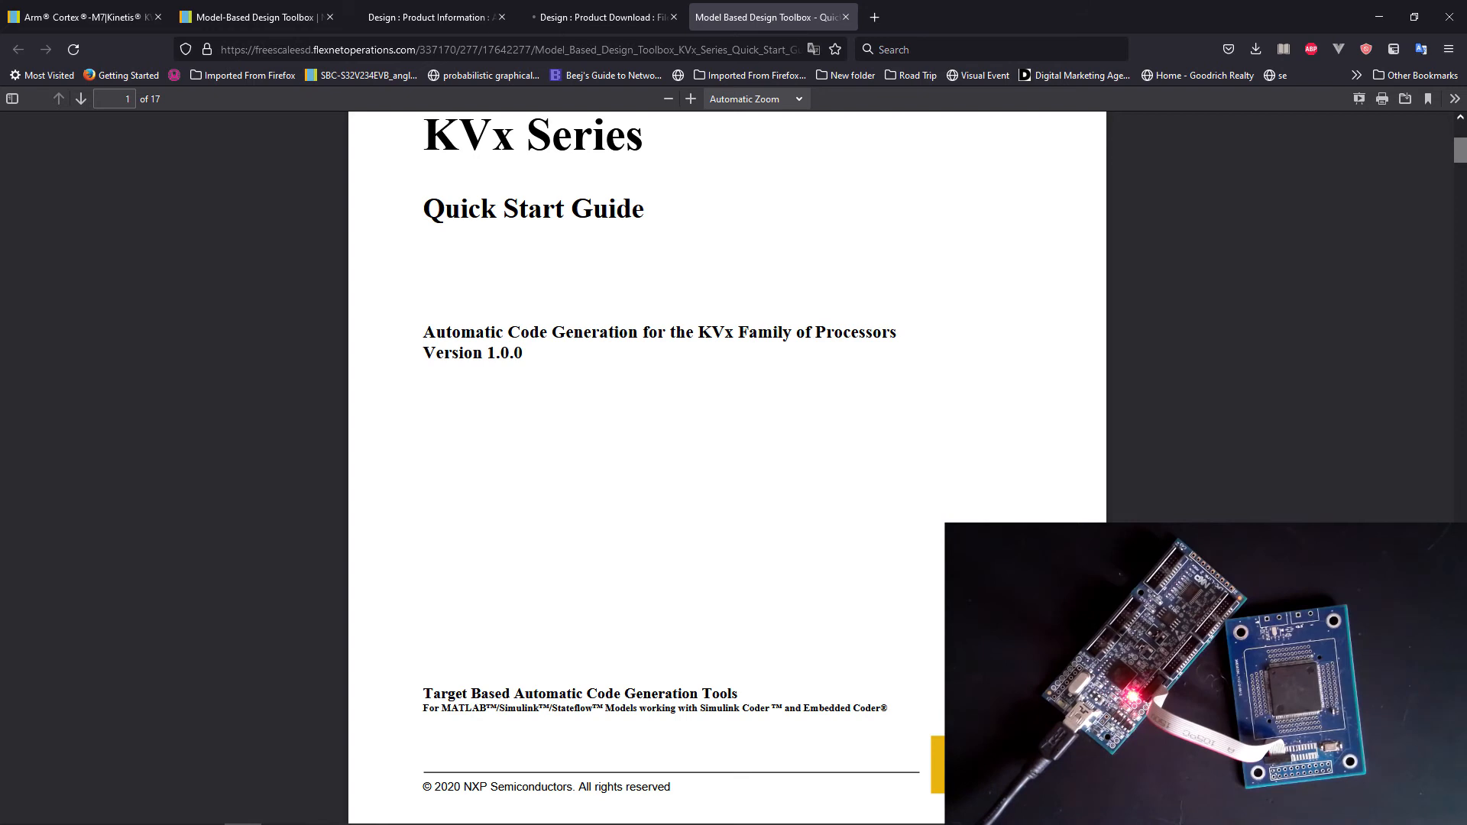
scroll(726, 459, down, 3)
scroll(725, 458, down, 13)
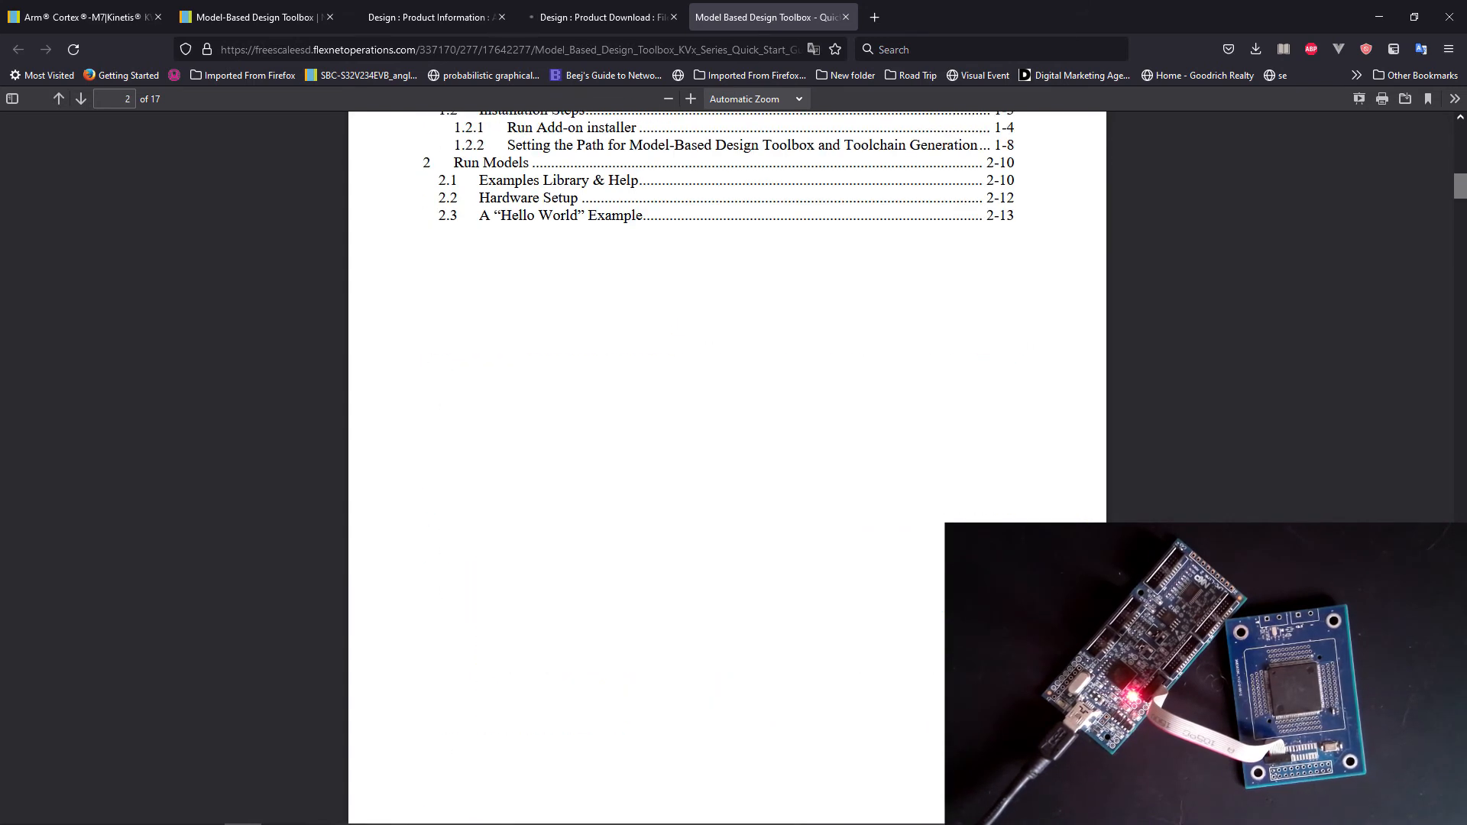
scroll(726, 460, down, 8)
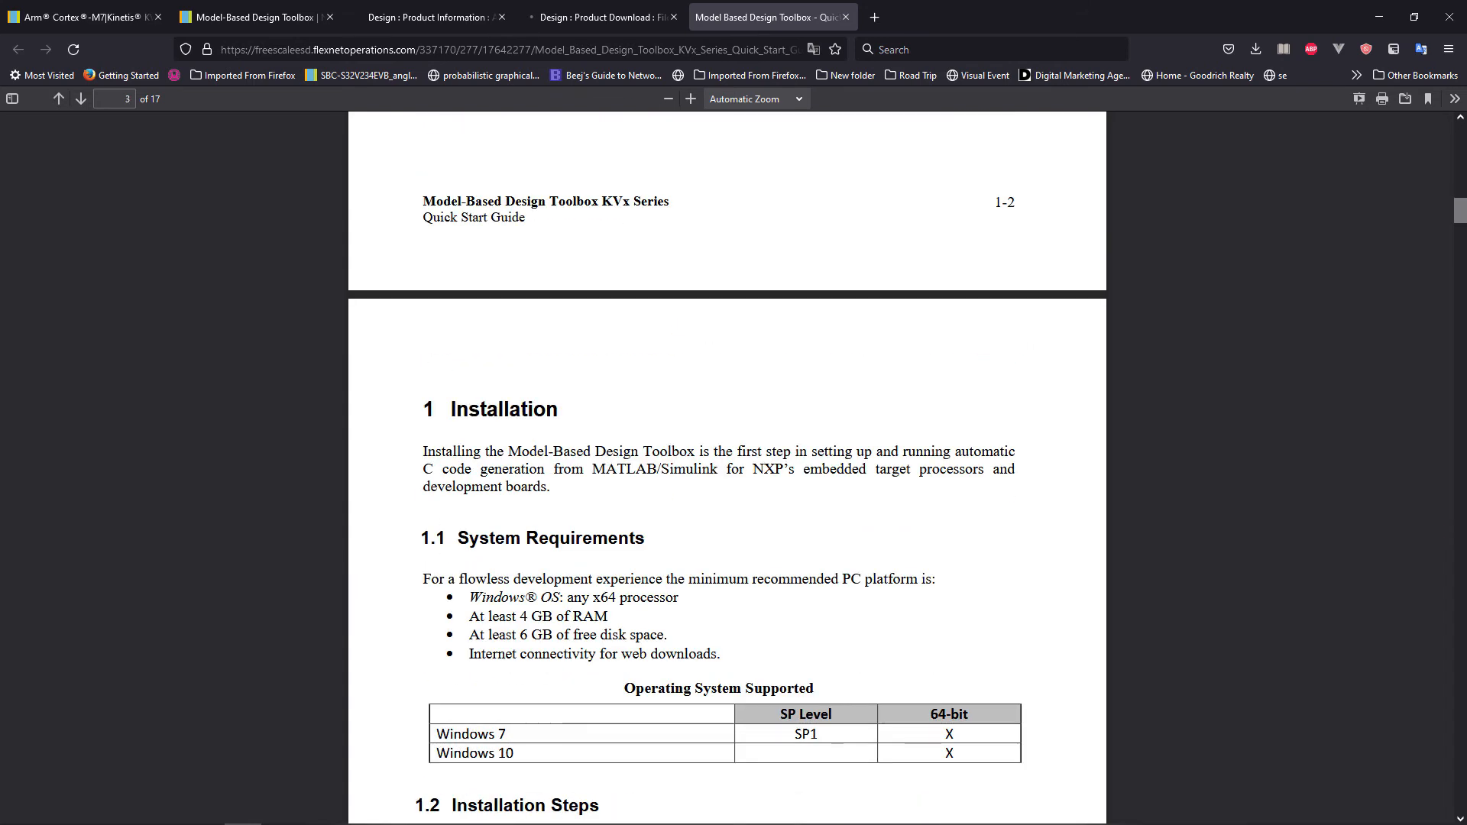
scroll(725, 459, down, 12)
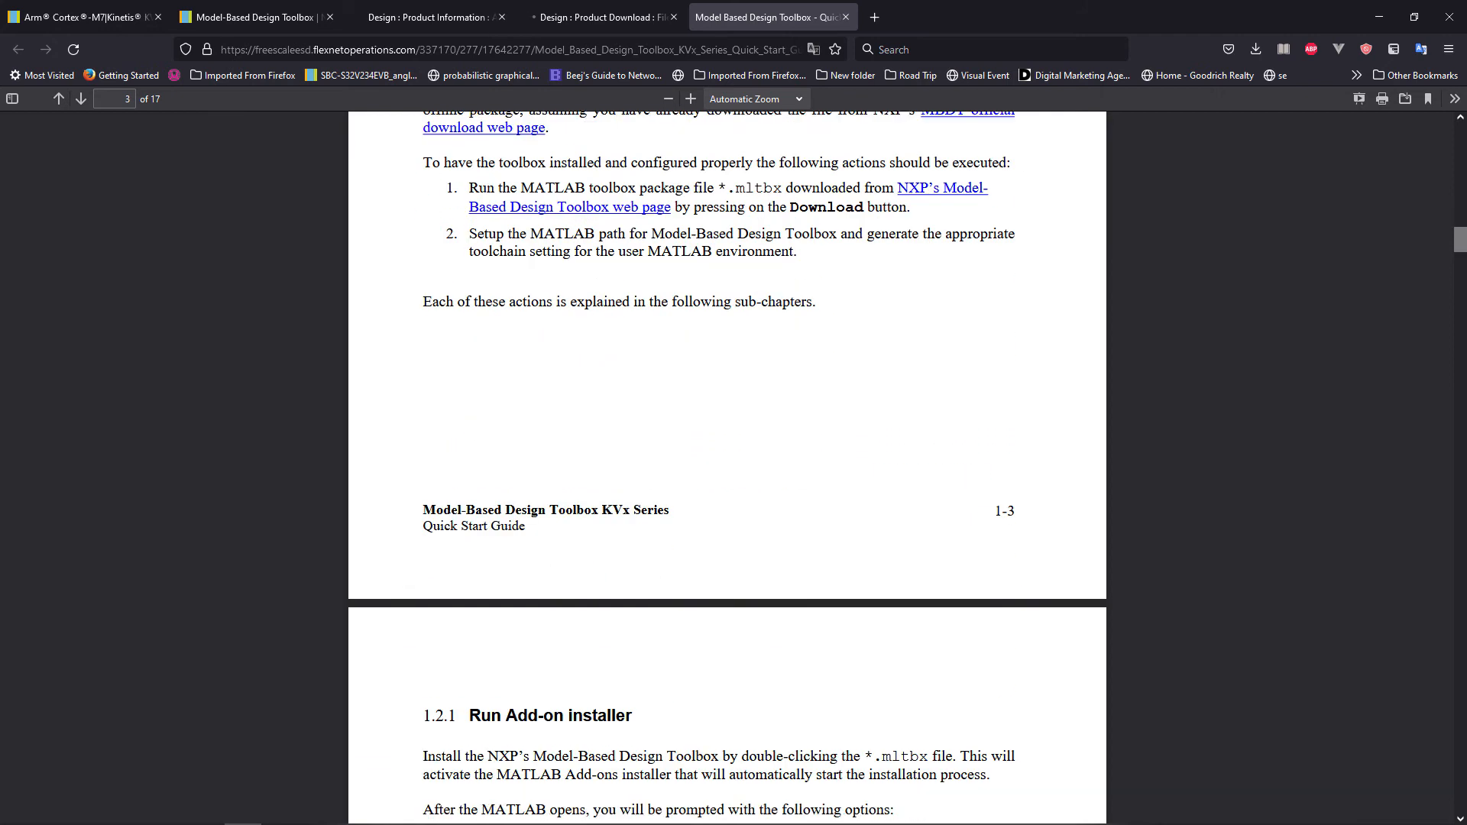
scroll(726, 459, down, 2)
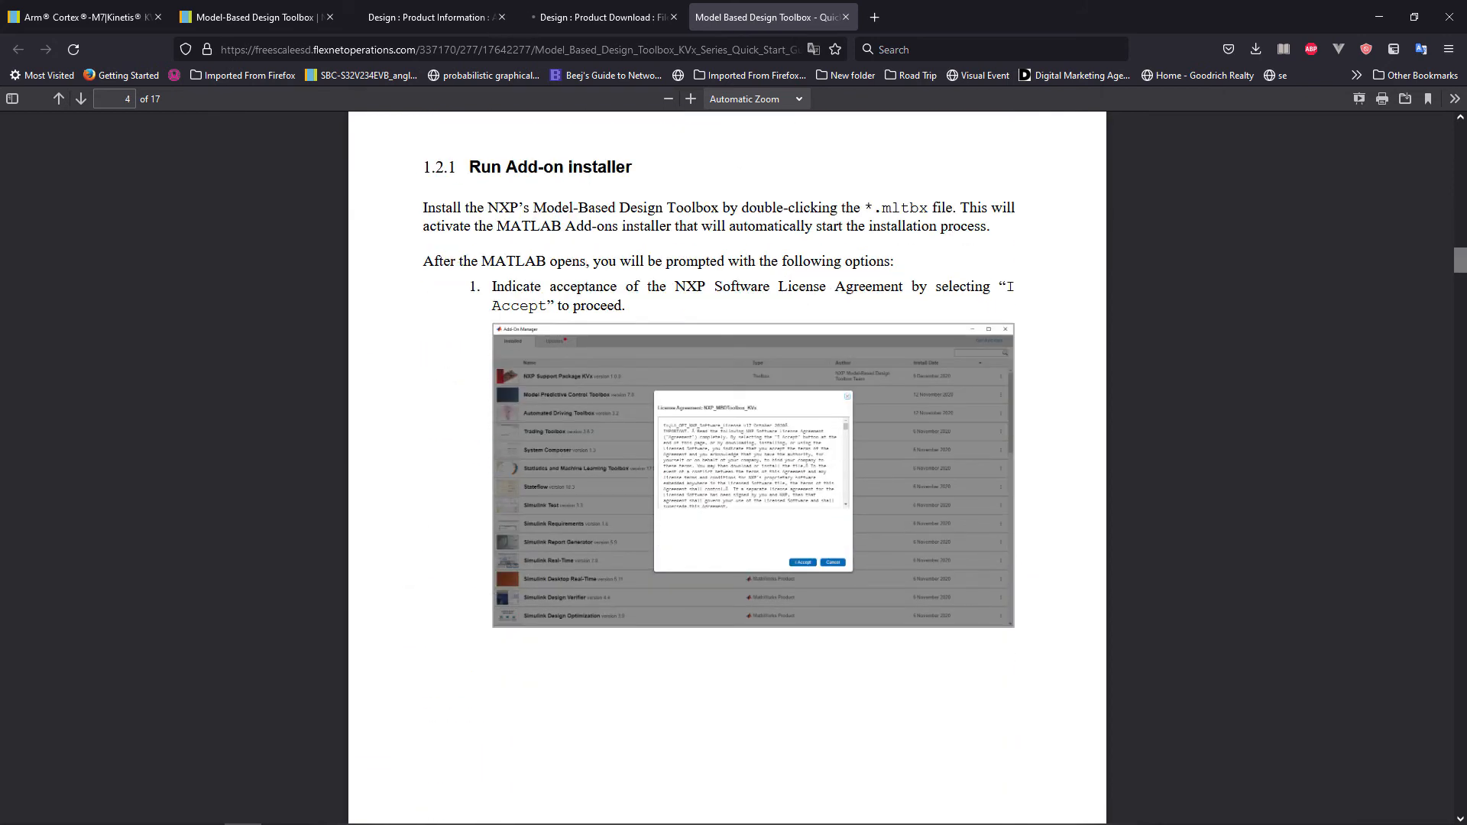
scroll(726, 458, down, 3)
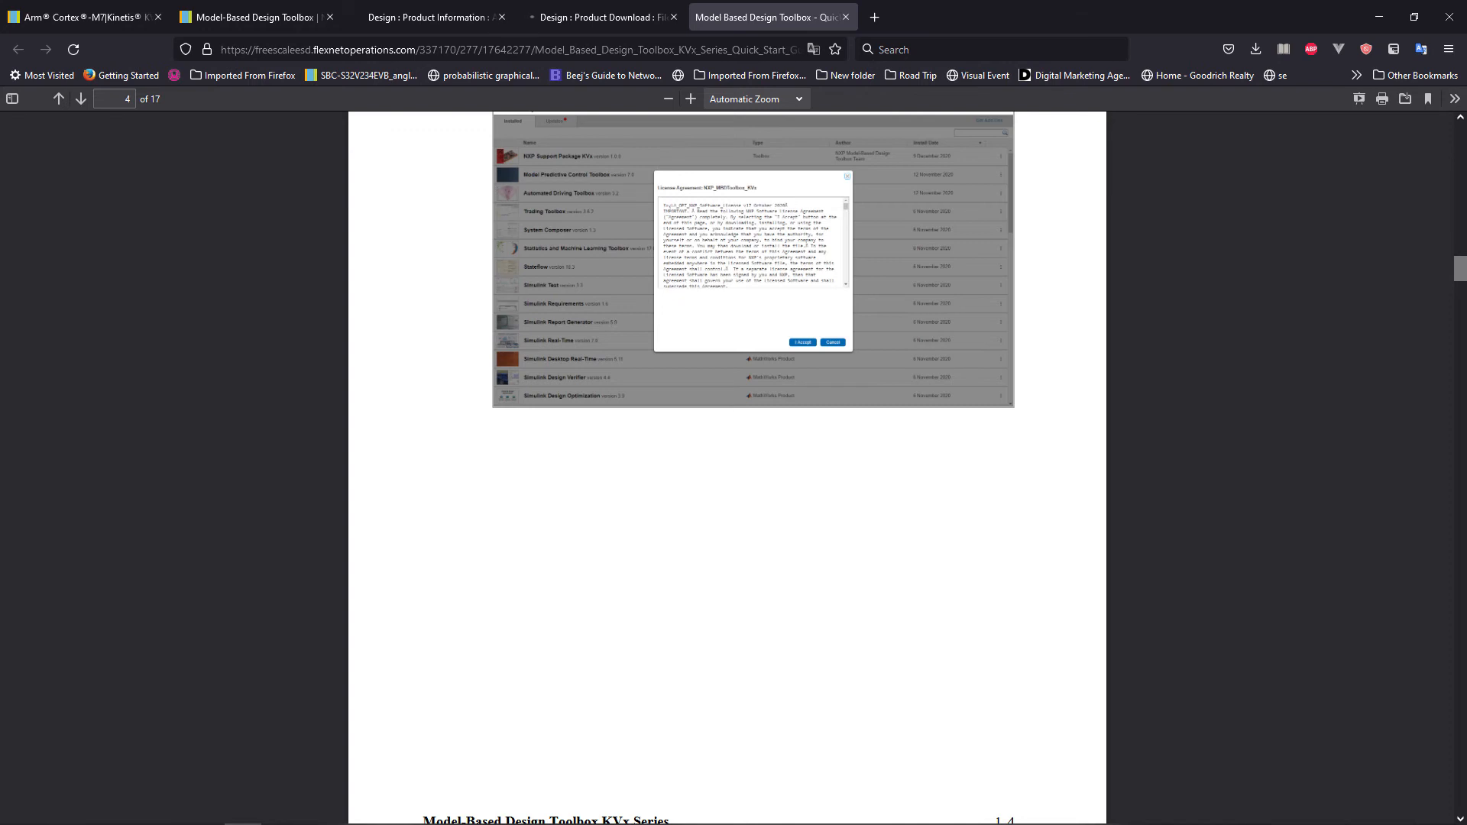
Check the installed add-ons in MATLAB's Add-On Manager and compare them with installation steps 2 to 4 in the Quick Start Guide.
key(alt+Tab)
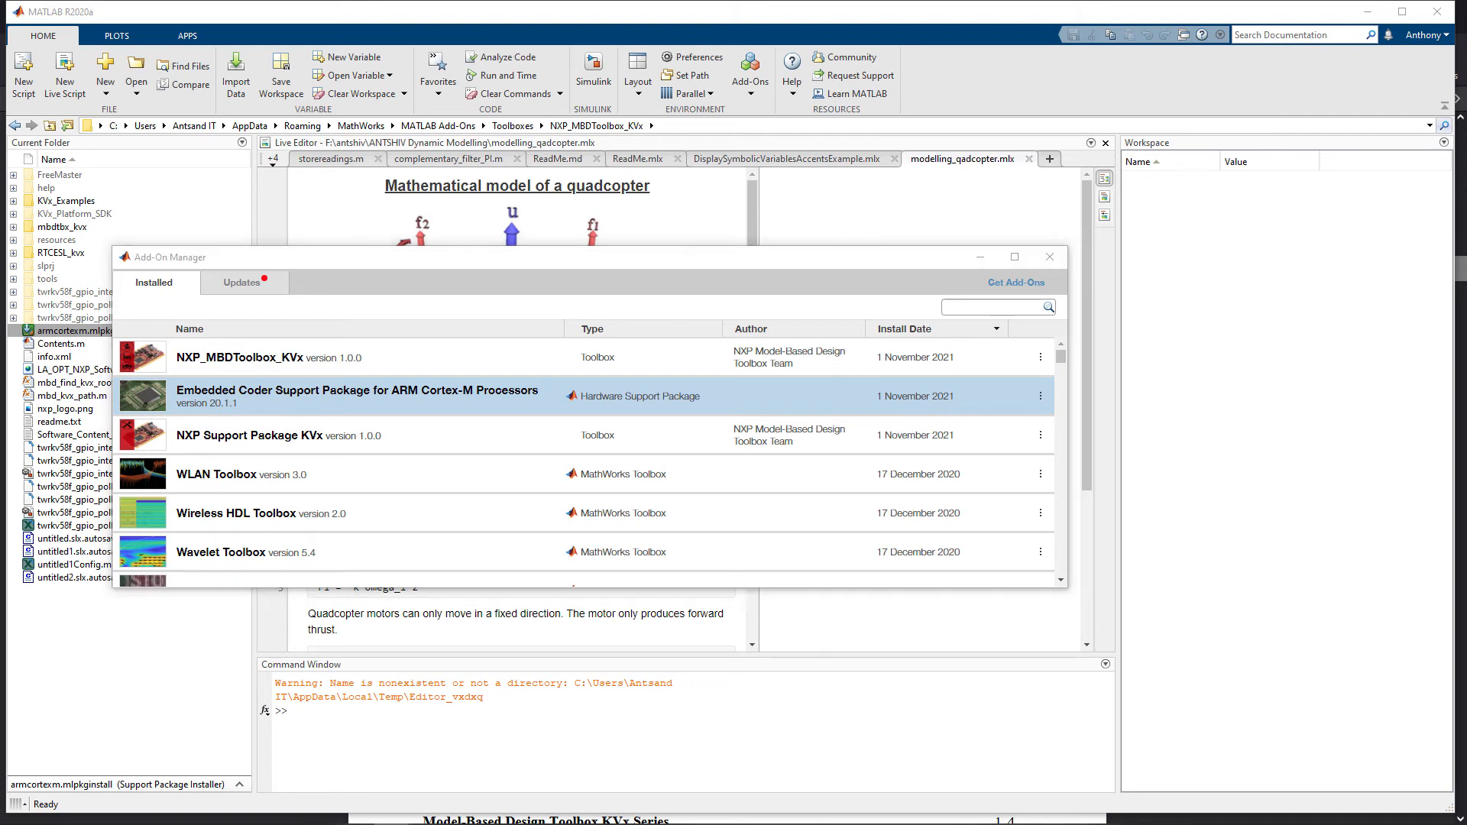
key(alt+Tab)
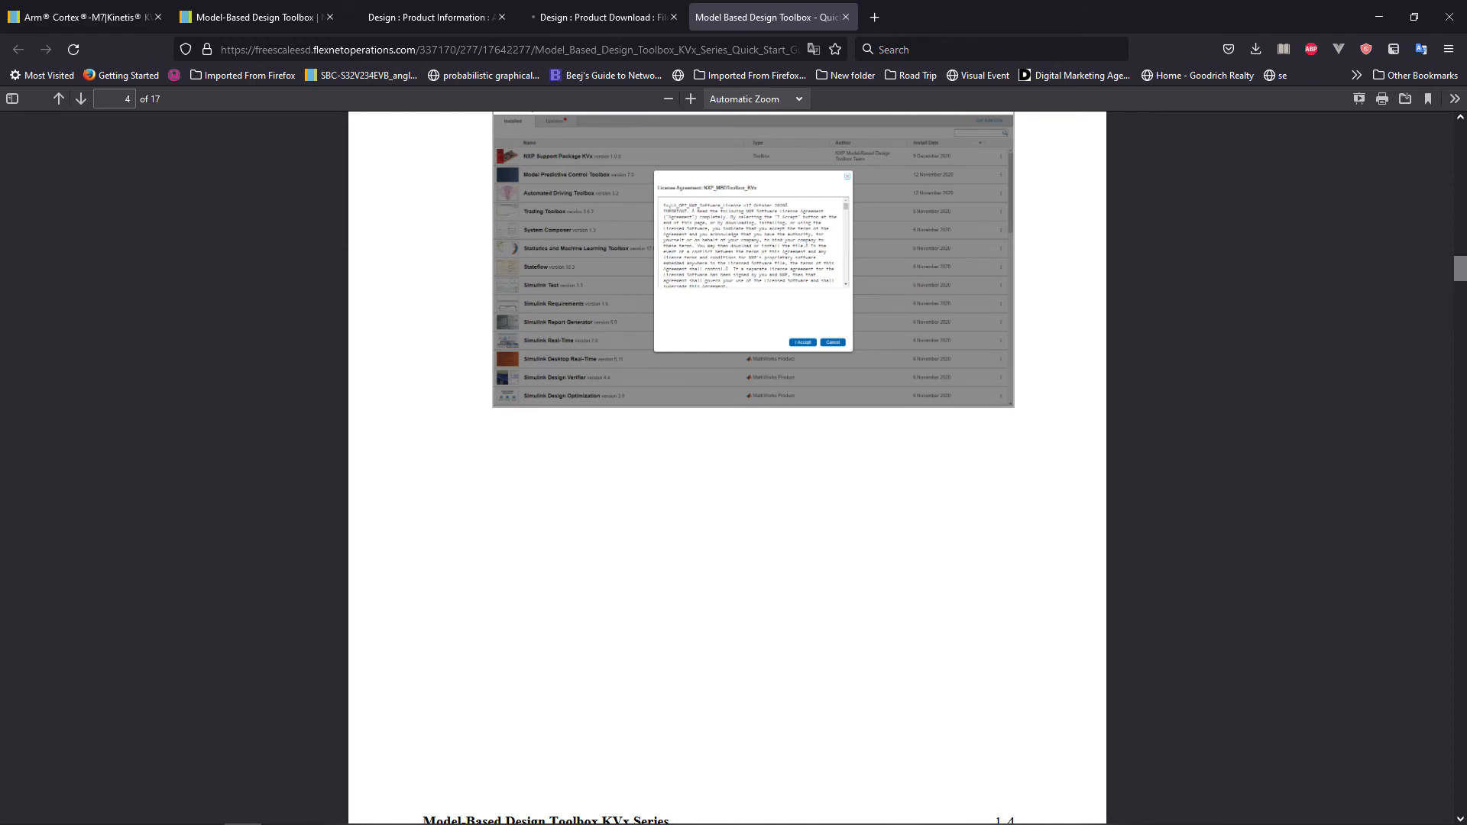
scroll(728, 468, down, 3)
scroll(729, 467, down, 5)
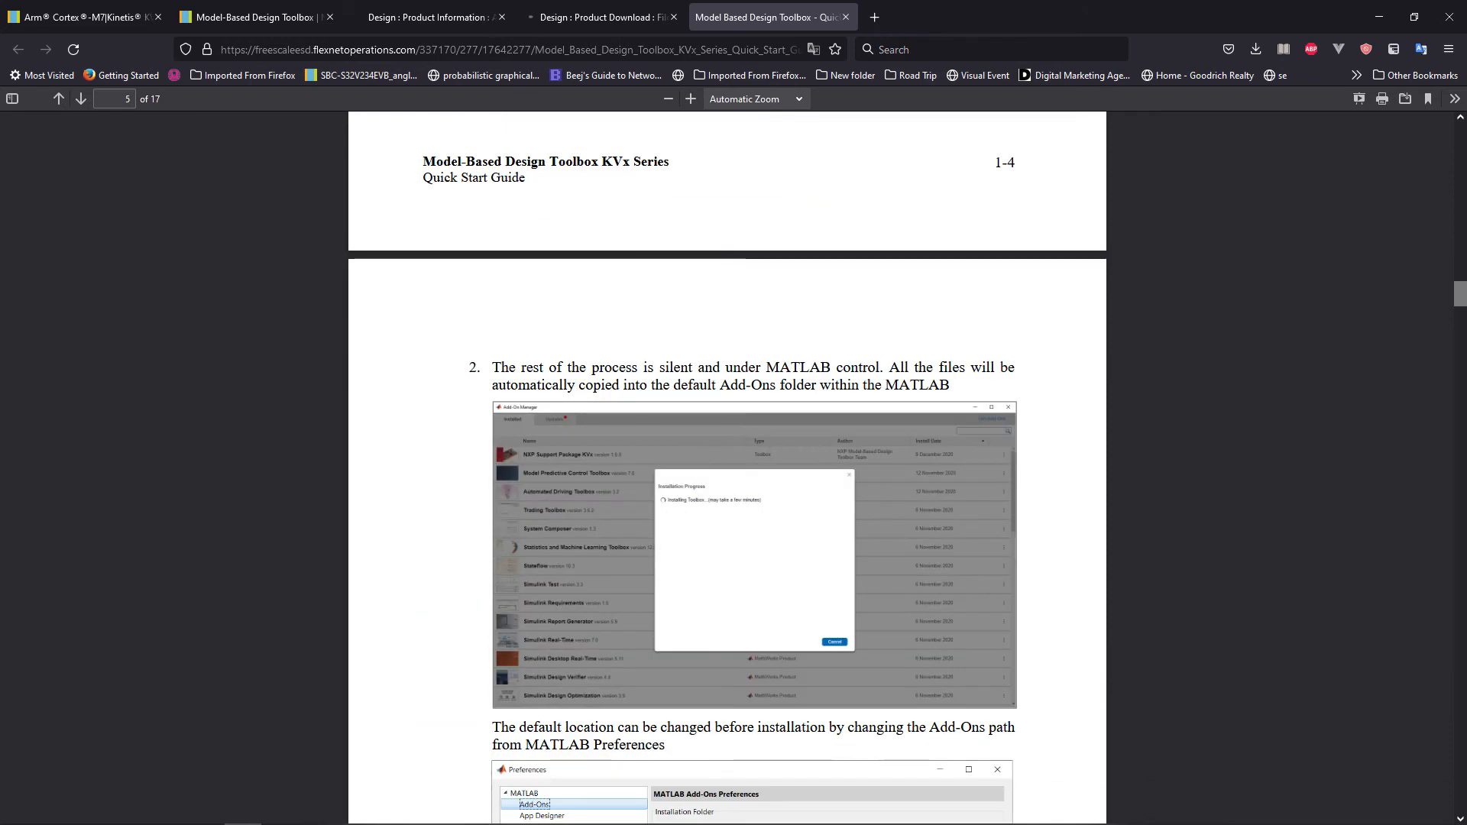
scroll(728, 468, down, 7)
scroll(729, 467, down, 6)
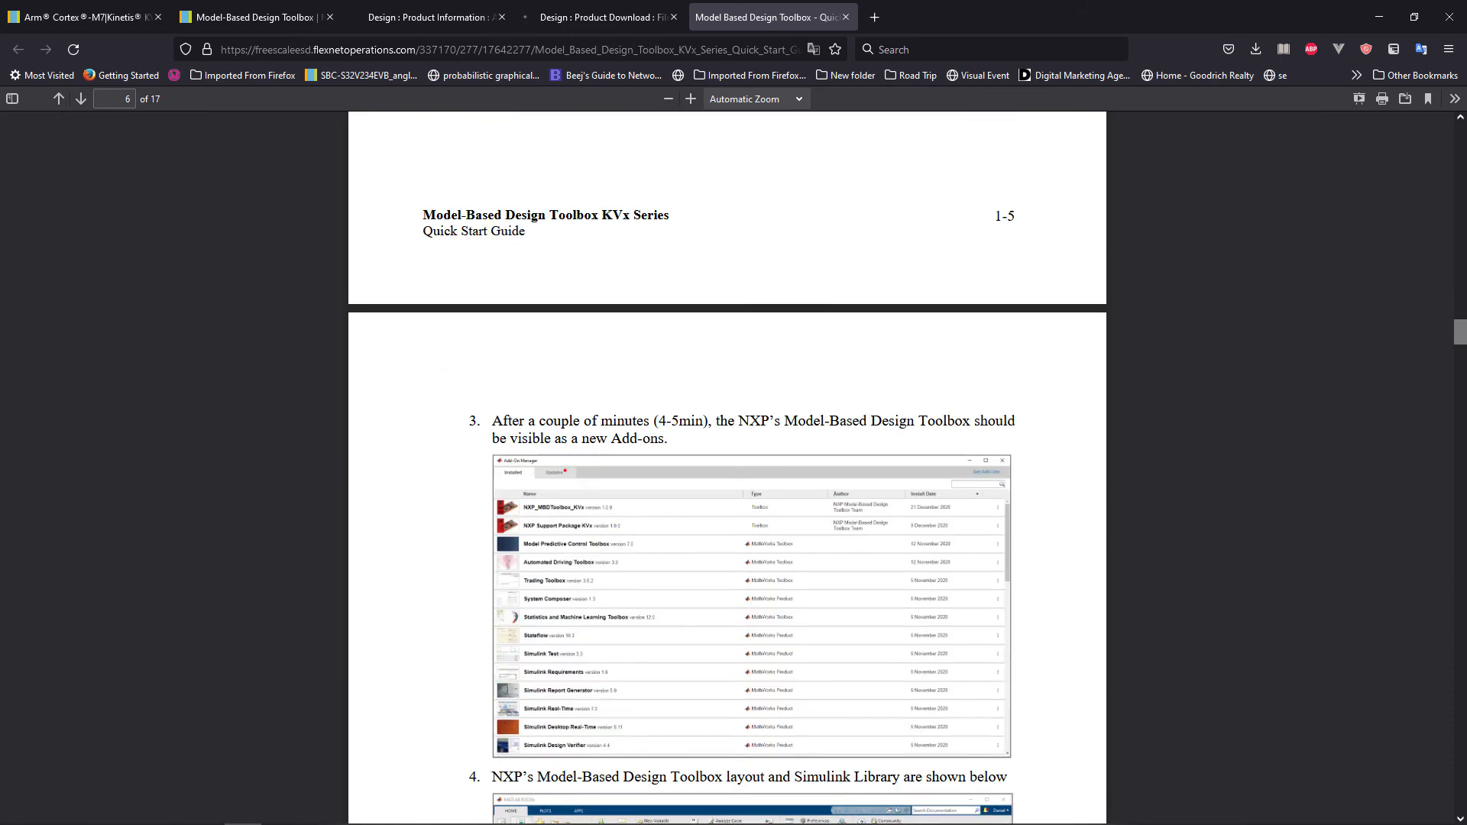
scroll(729, 468, down, 8)
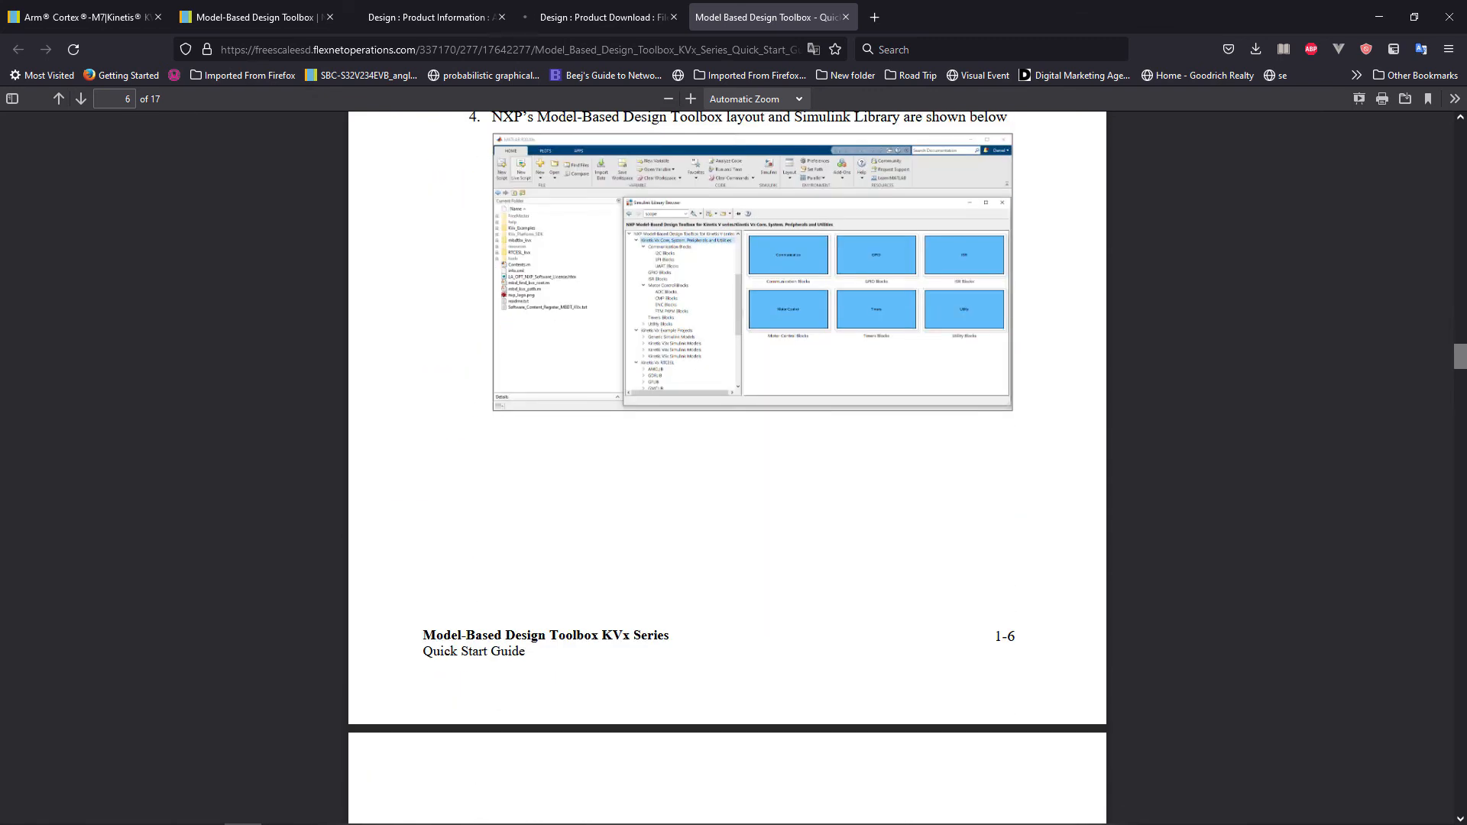
Review the guide's toolbox layout and documentation steps, and reread its note on changing the default Add-Ons installation location.
scroll(728, 468, up, 1)
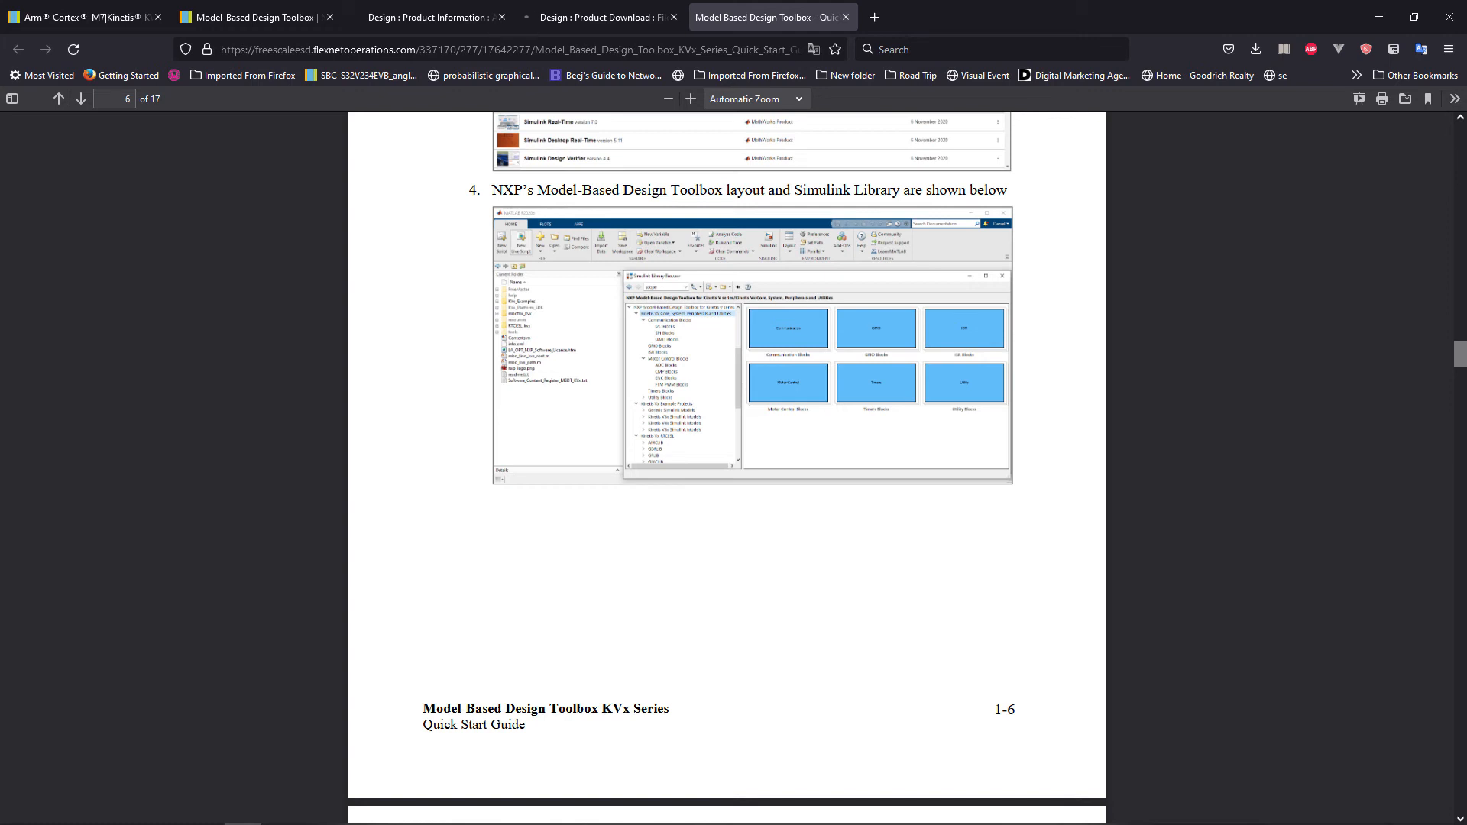
scroll(728, 468, down, 5)
scroll(728, 468, down, 2)
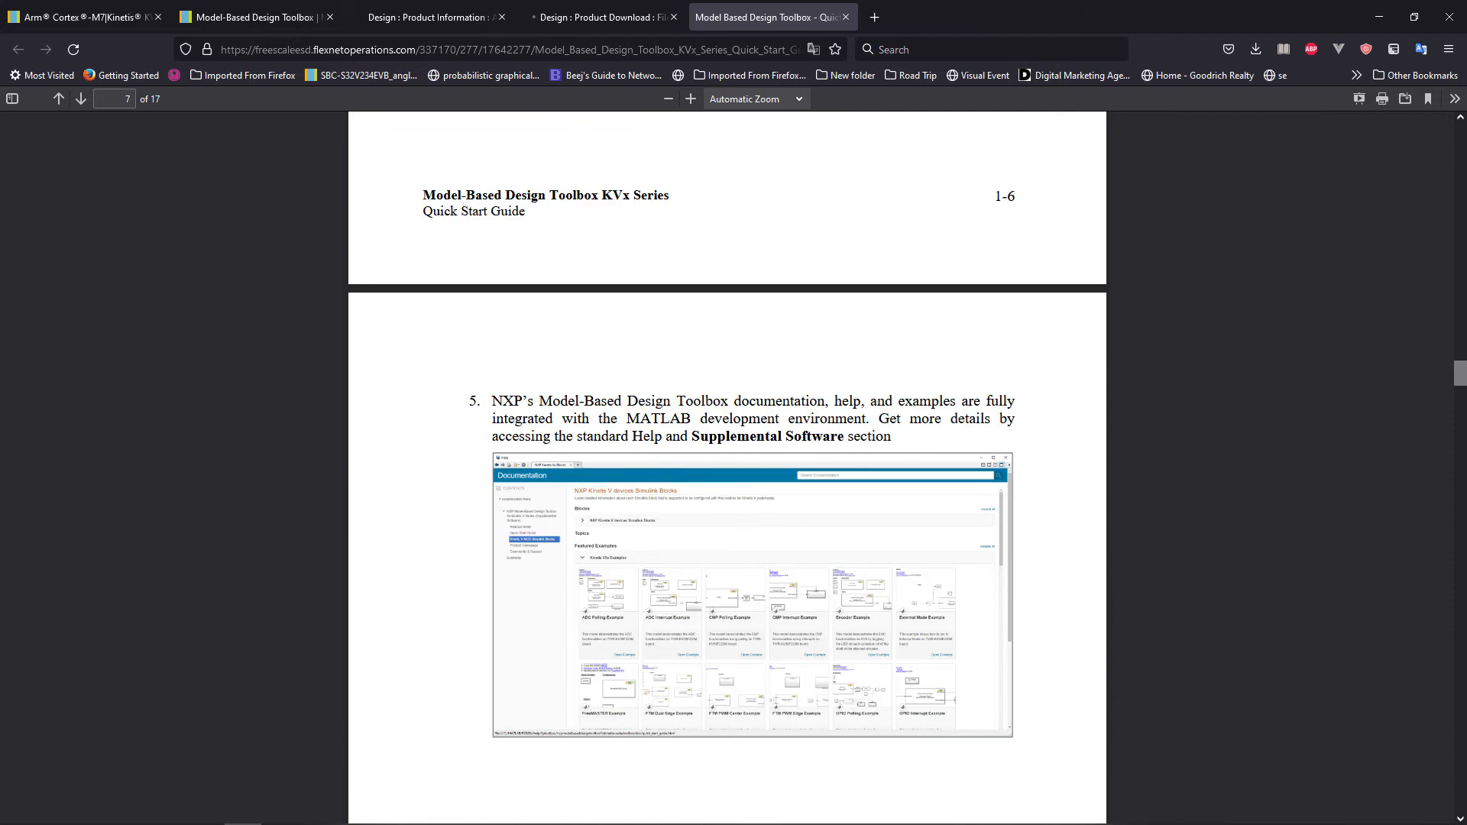
scroll(728, 467, down, 2)
scroll(728, 468, up, 10)
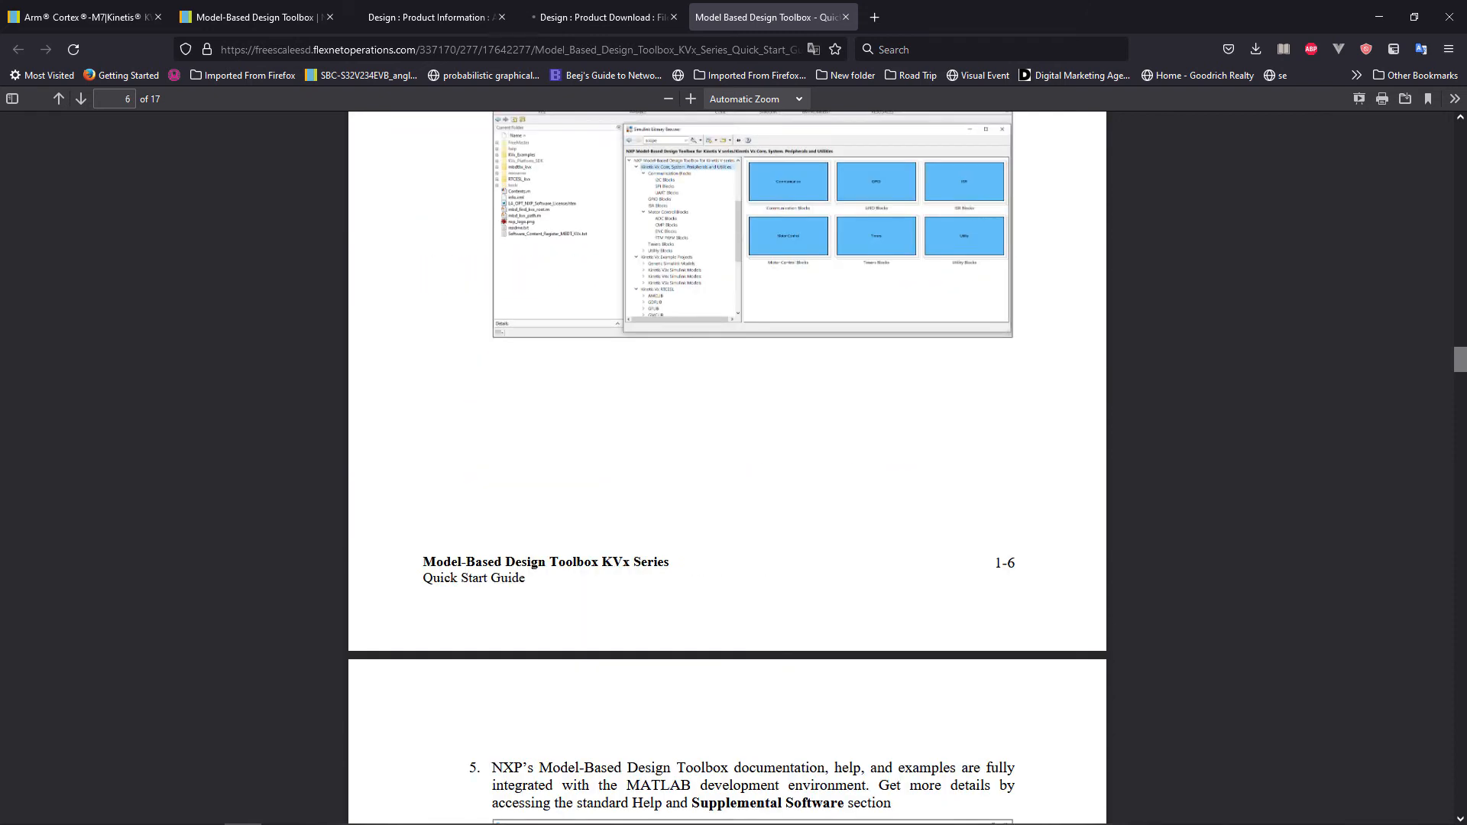
scroll(728, 468, up, 5)
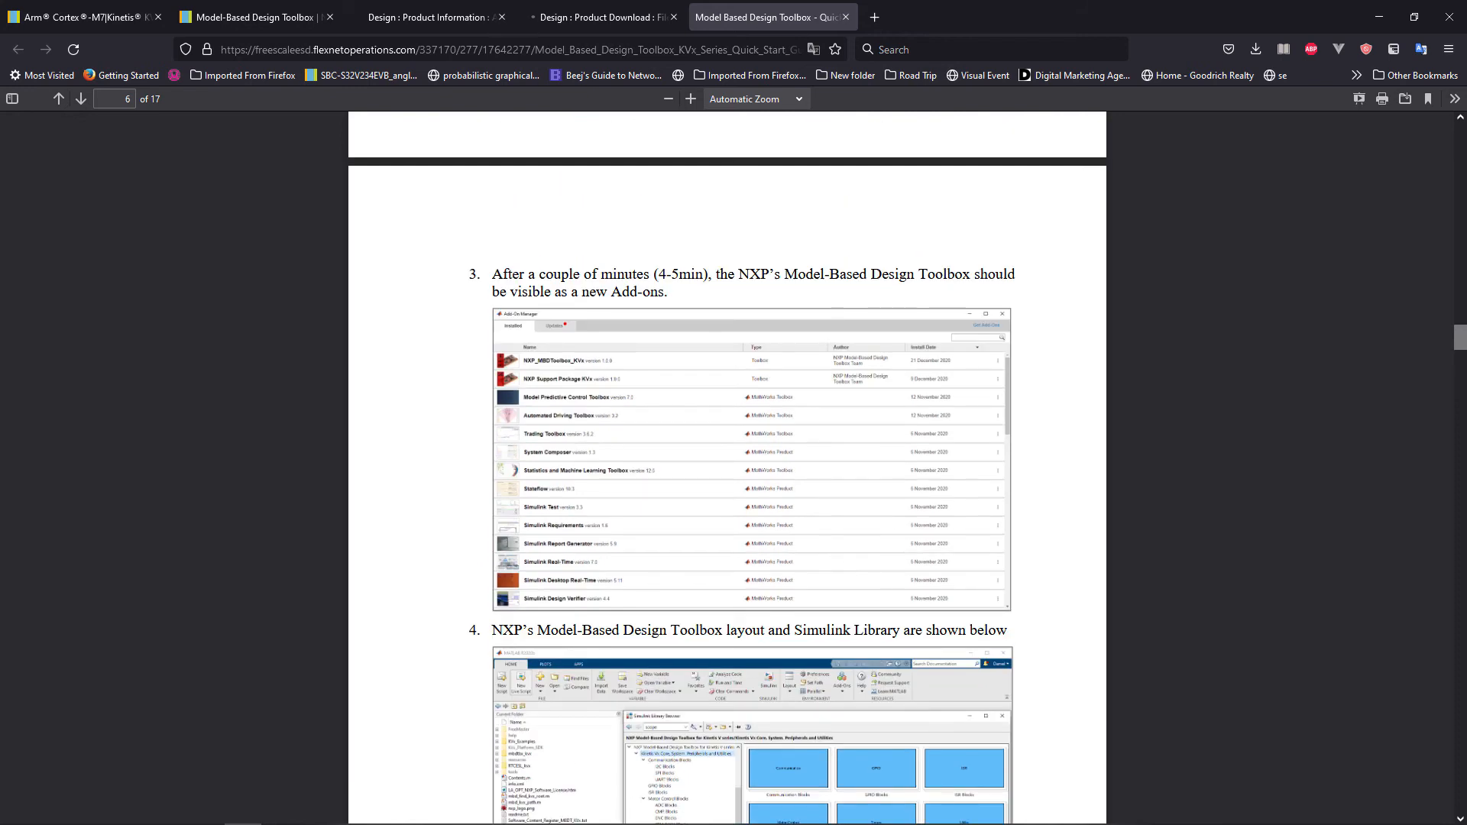
scroll(728, 467, up, 9)
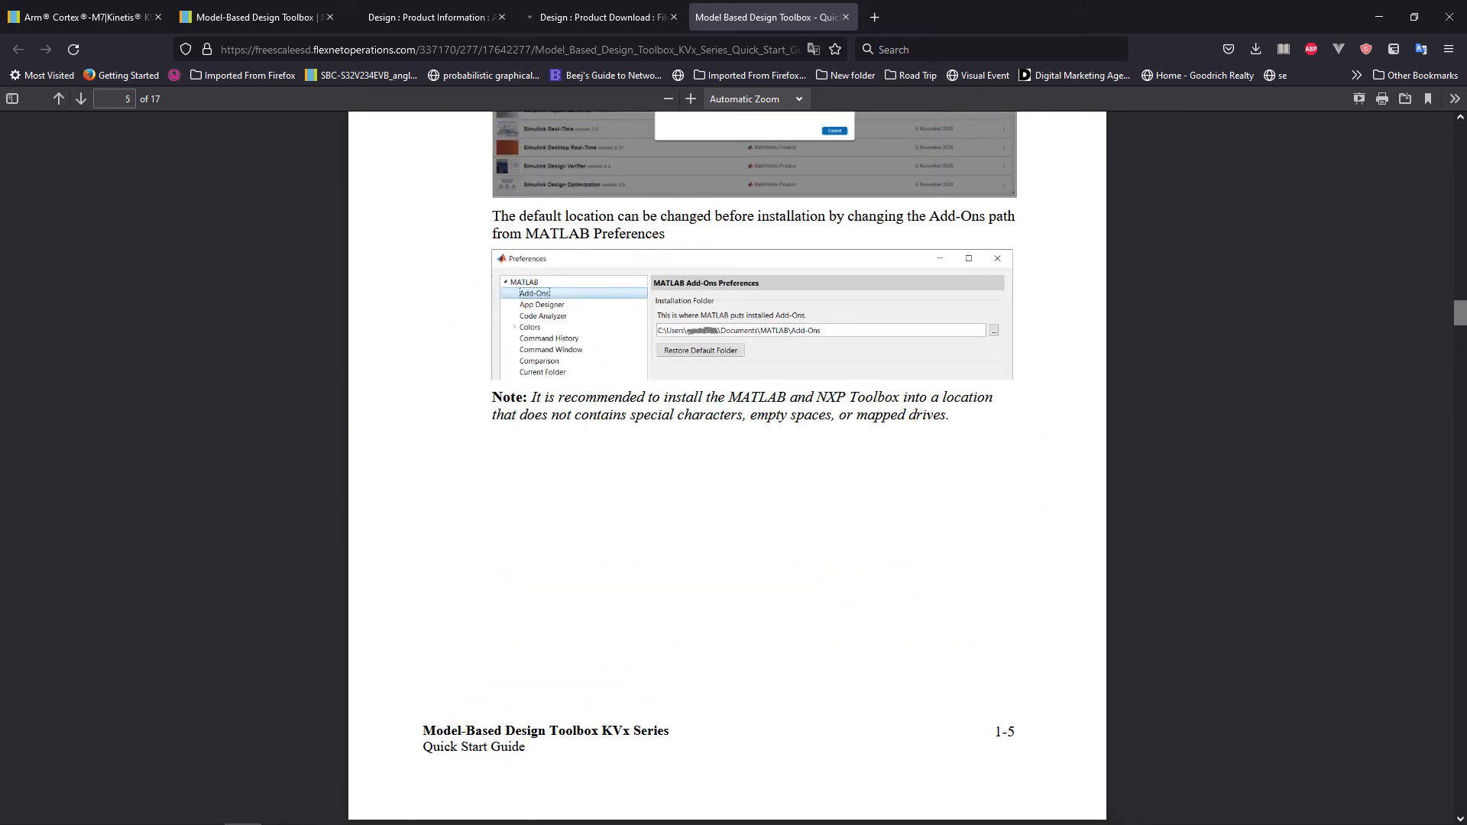
scroll(728, 468, up, 4)
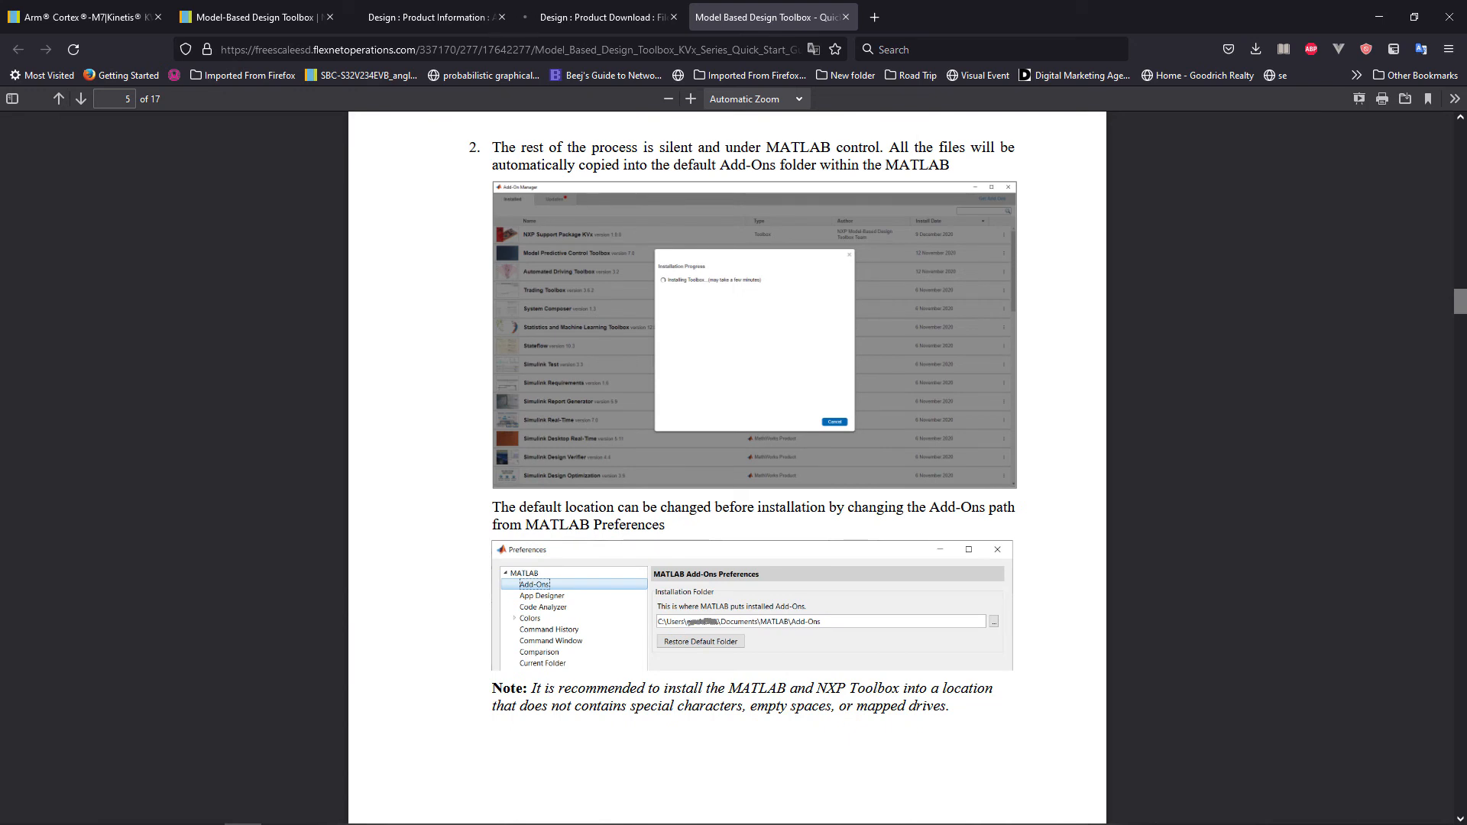
Switch to MATLAB, close the Add-On Manager and set the current folder to F:\antshiv\NXP\KV5x_matlab_code\Test.
key(alt+Tab)
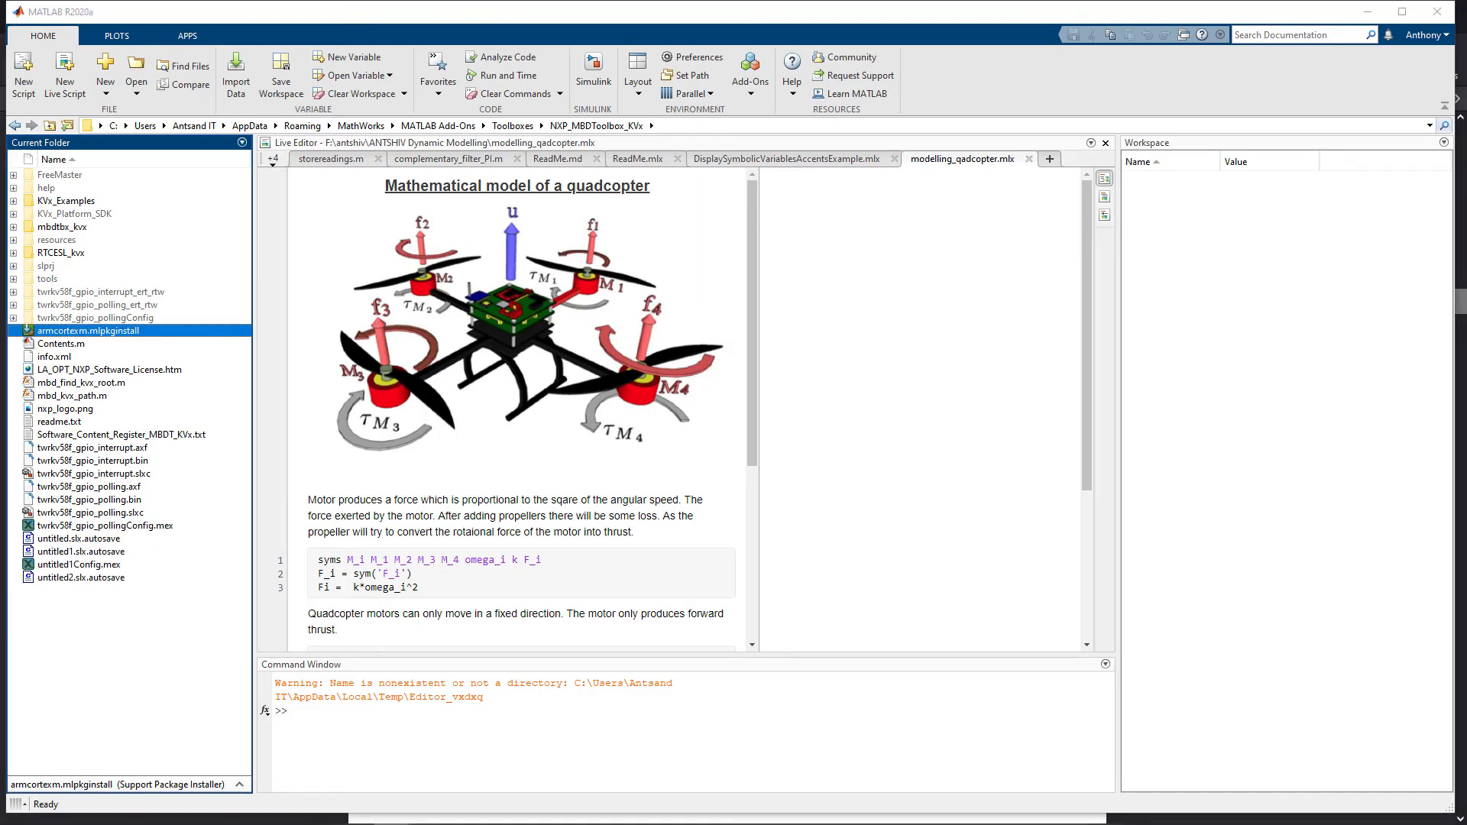
key(alt+Tab)
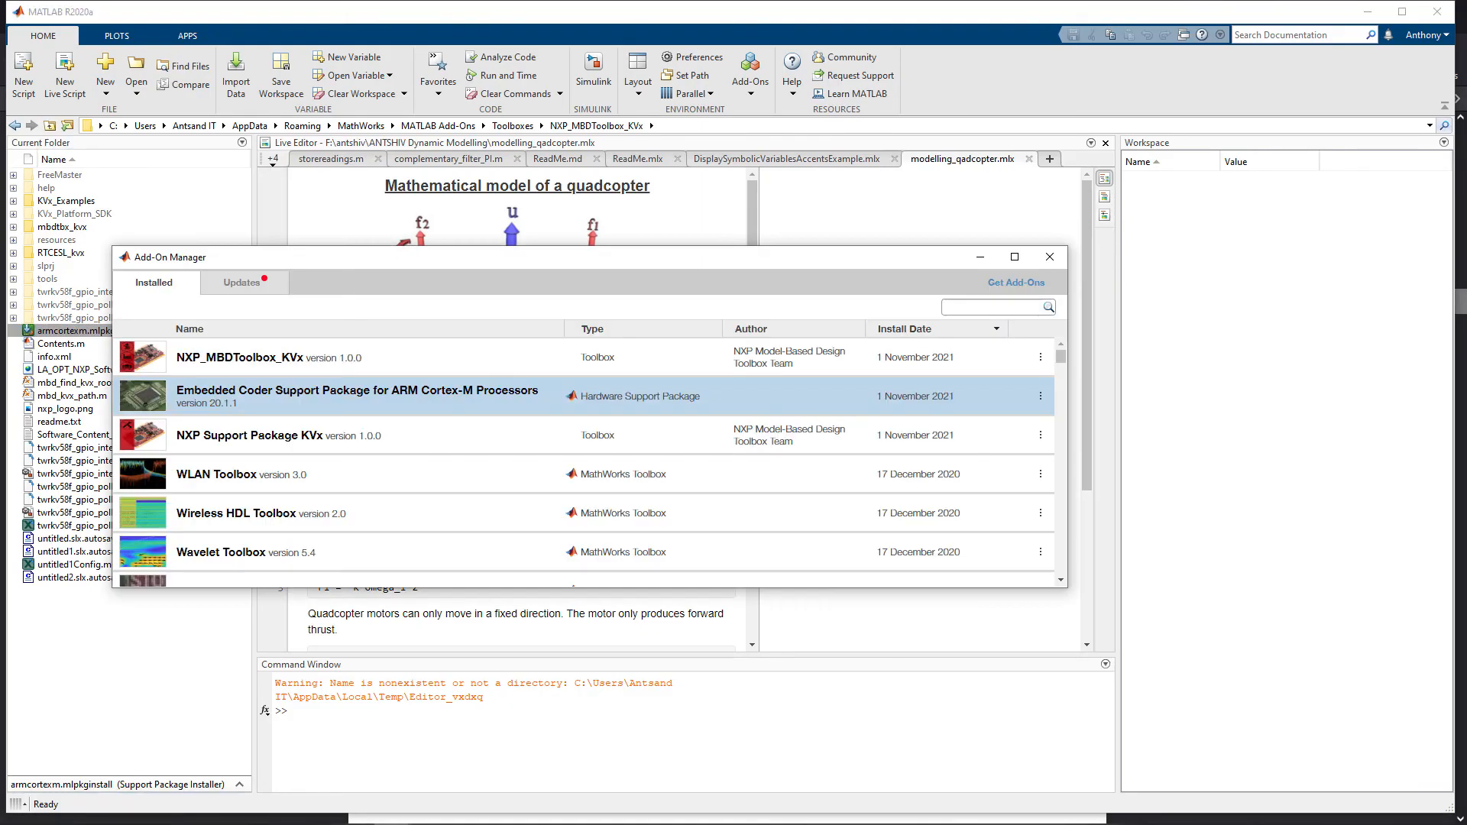
click(1050, 257)
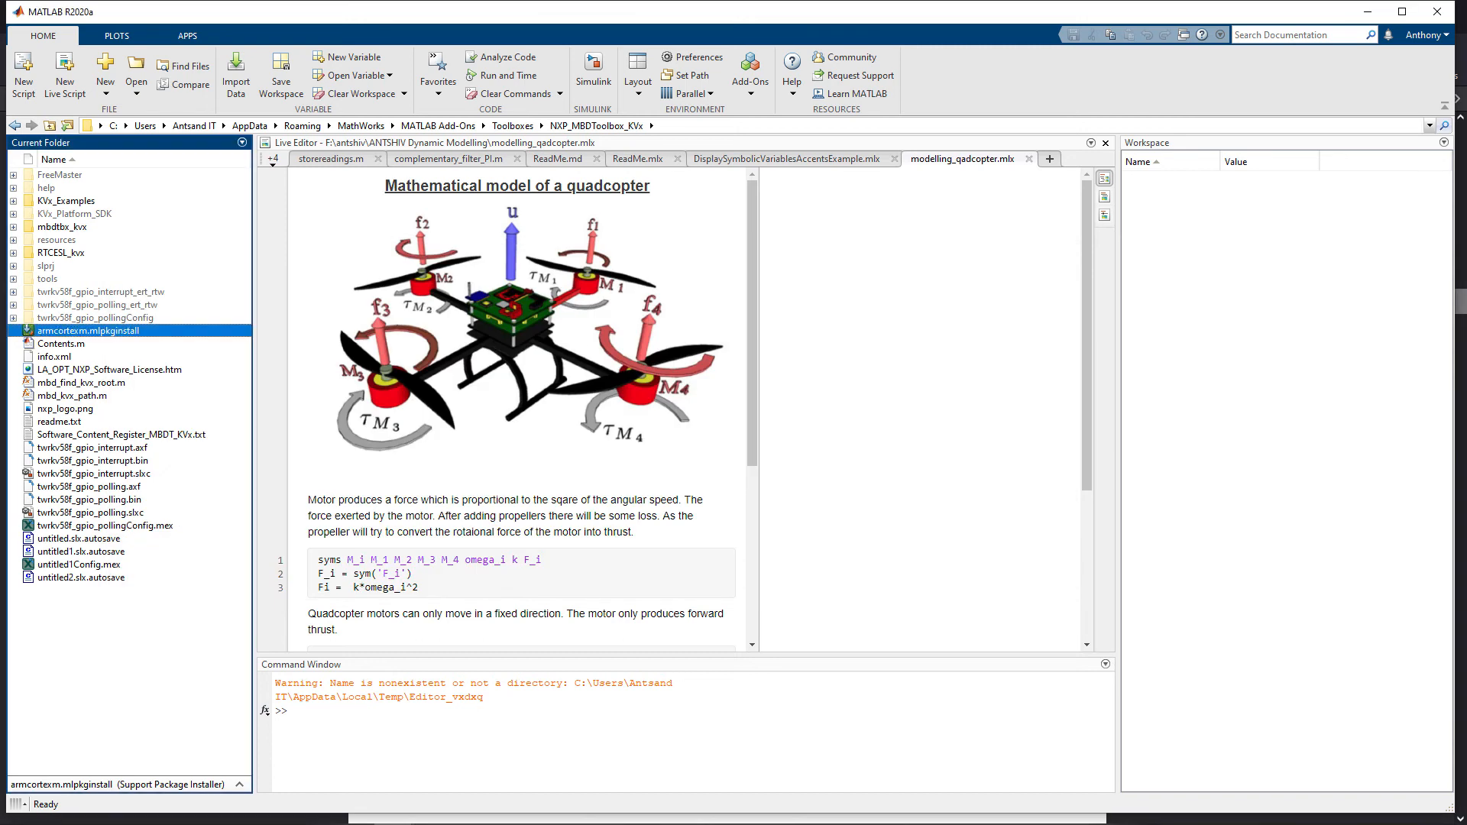
click(1430, 125)
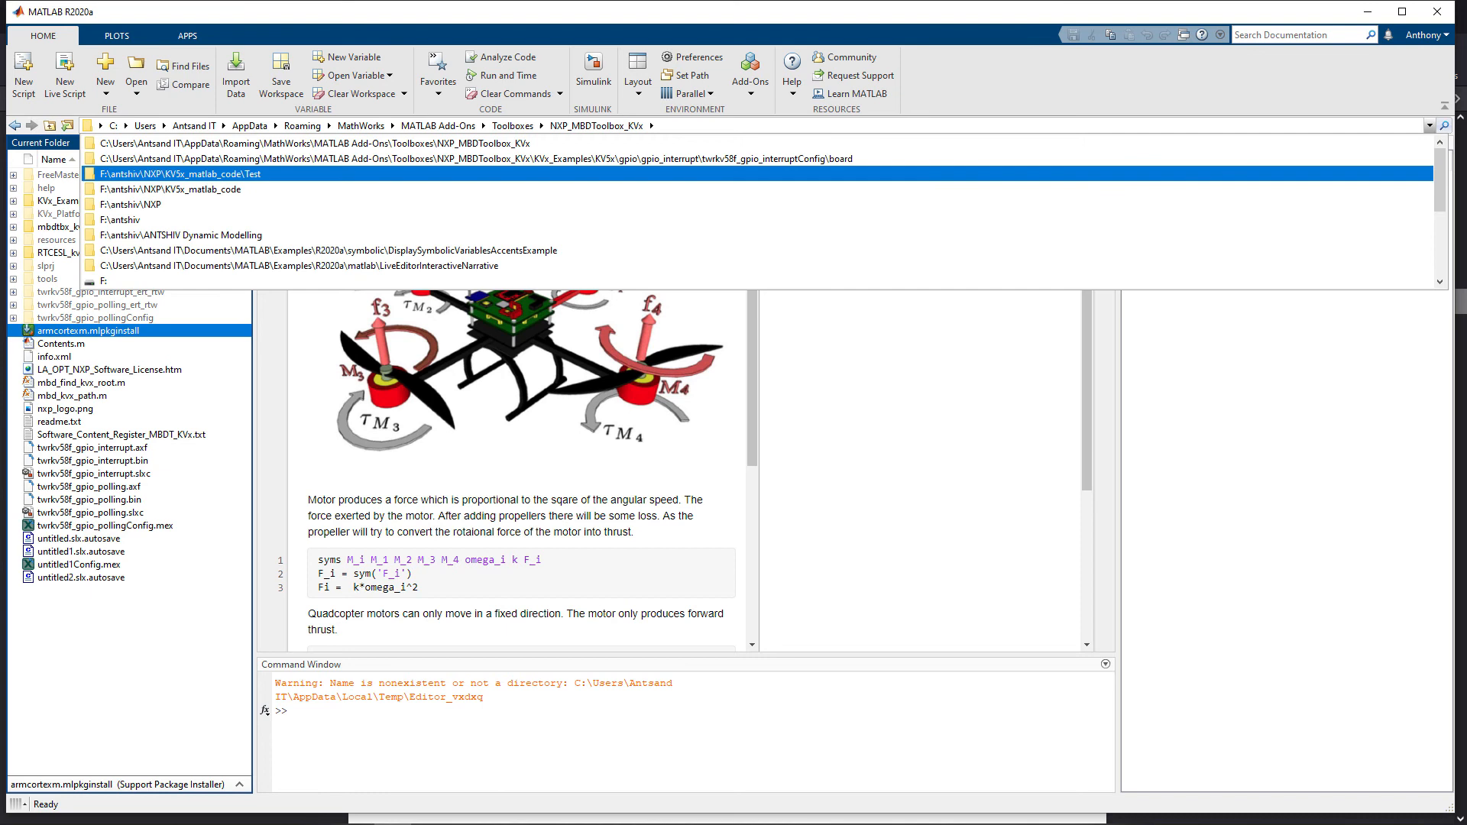
key(Return)
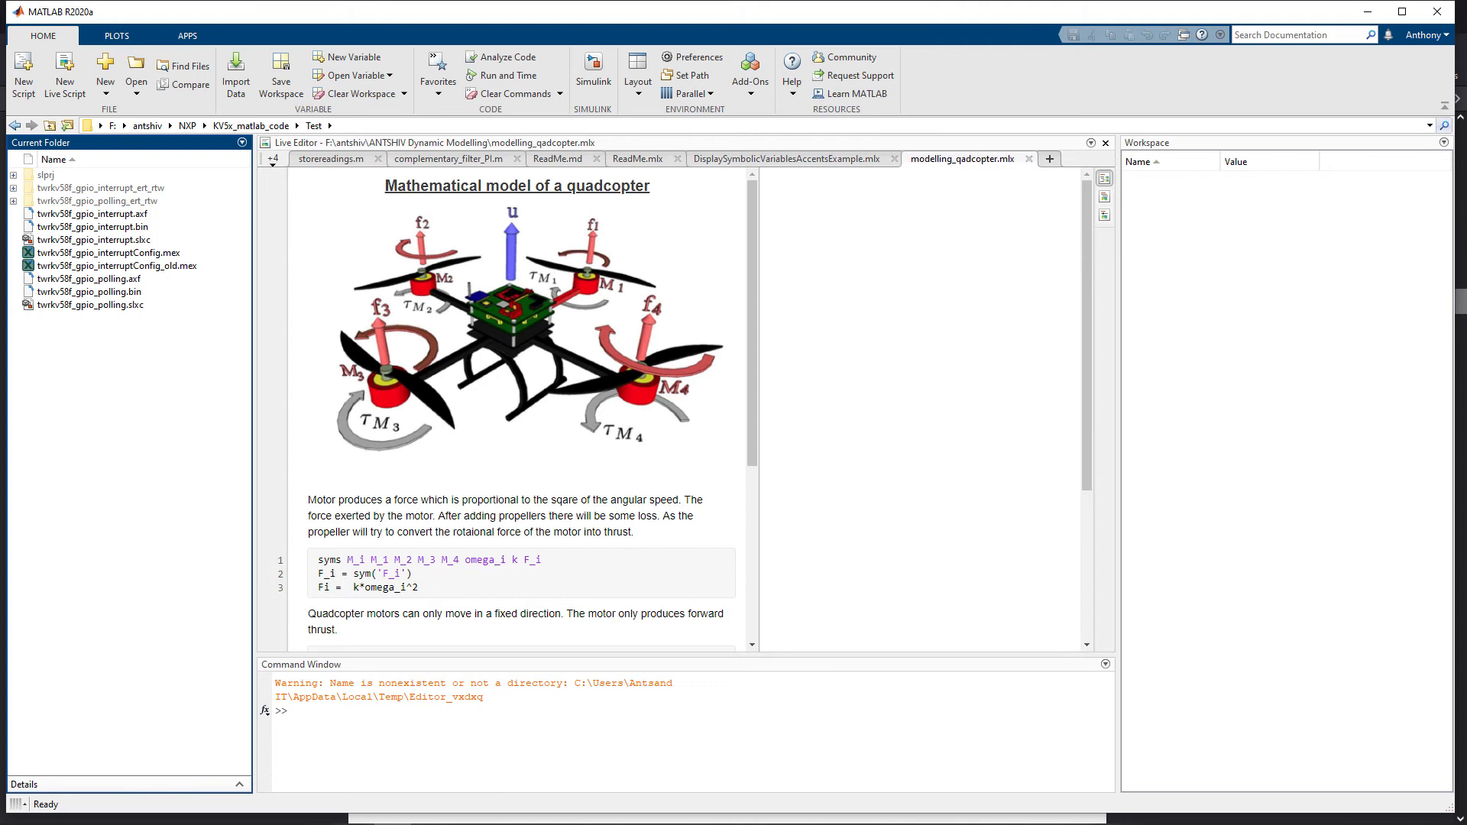
Launch Simulink with a blank model and open the GPIO Polling example from the Kinetis V5x General Purpose I/O library.
click(489, 734)
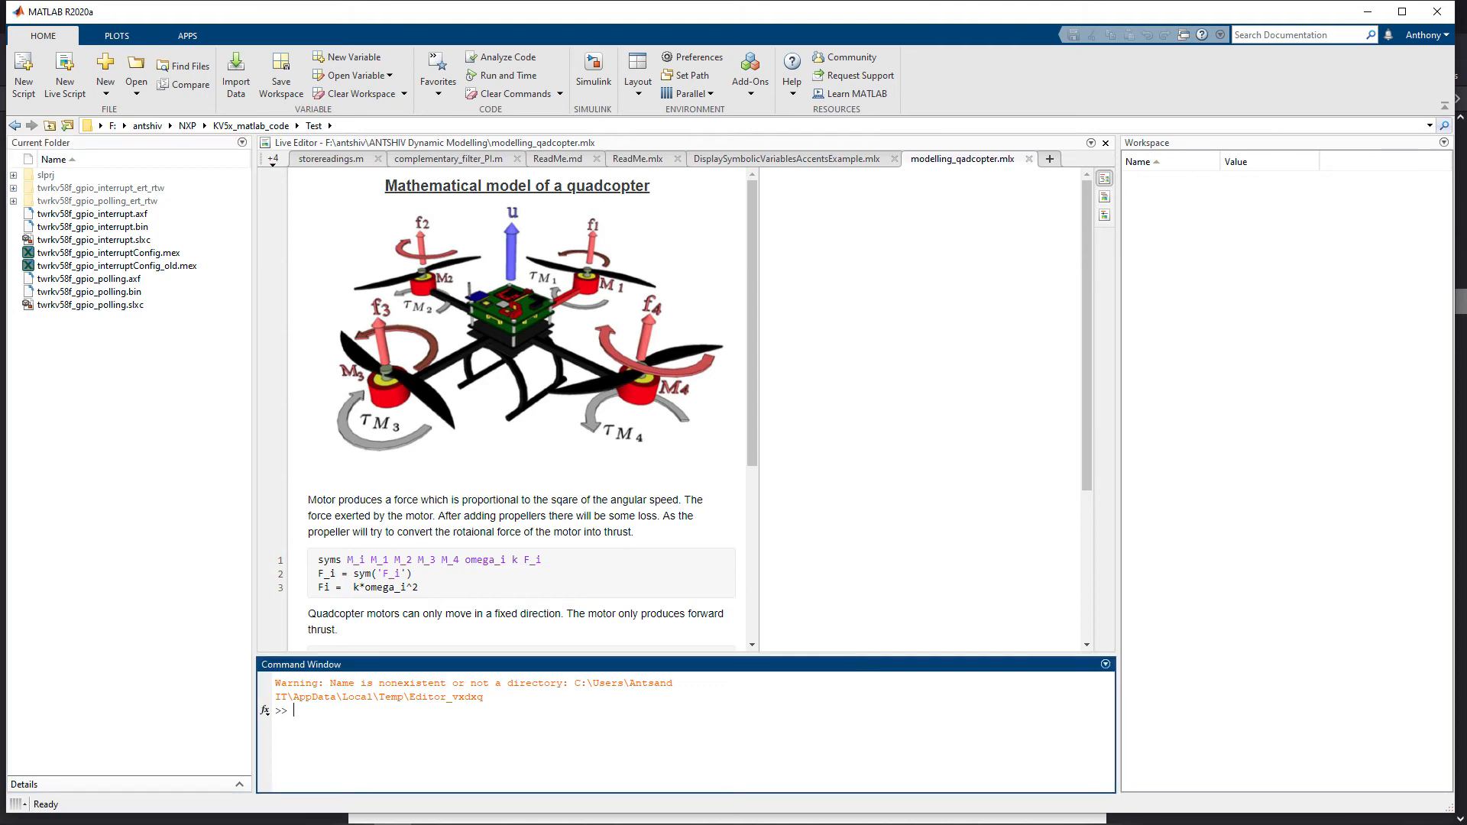
key(Up)
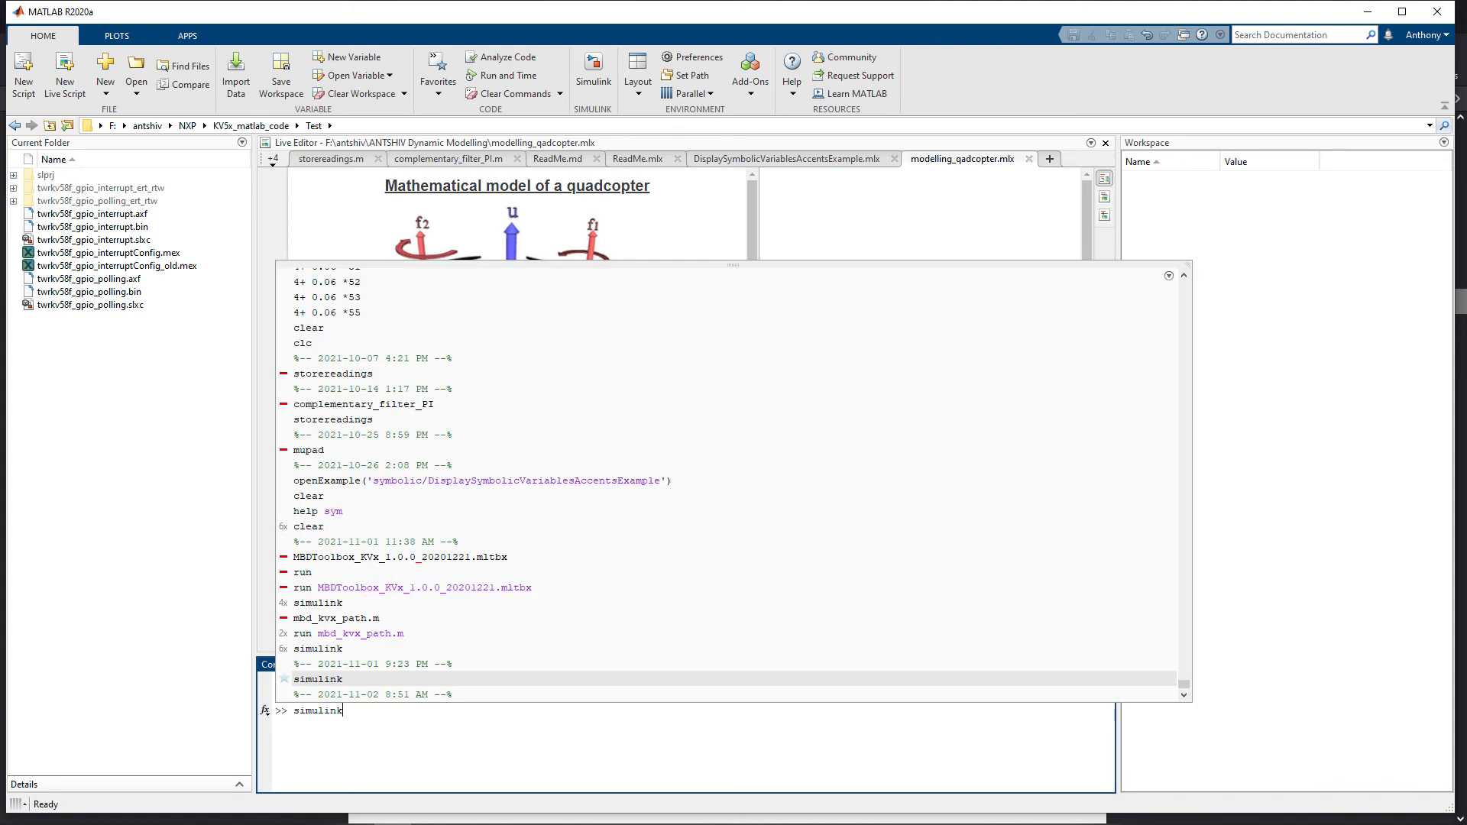
key(Return)
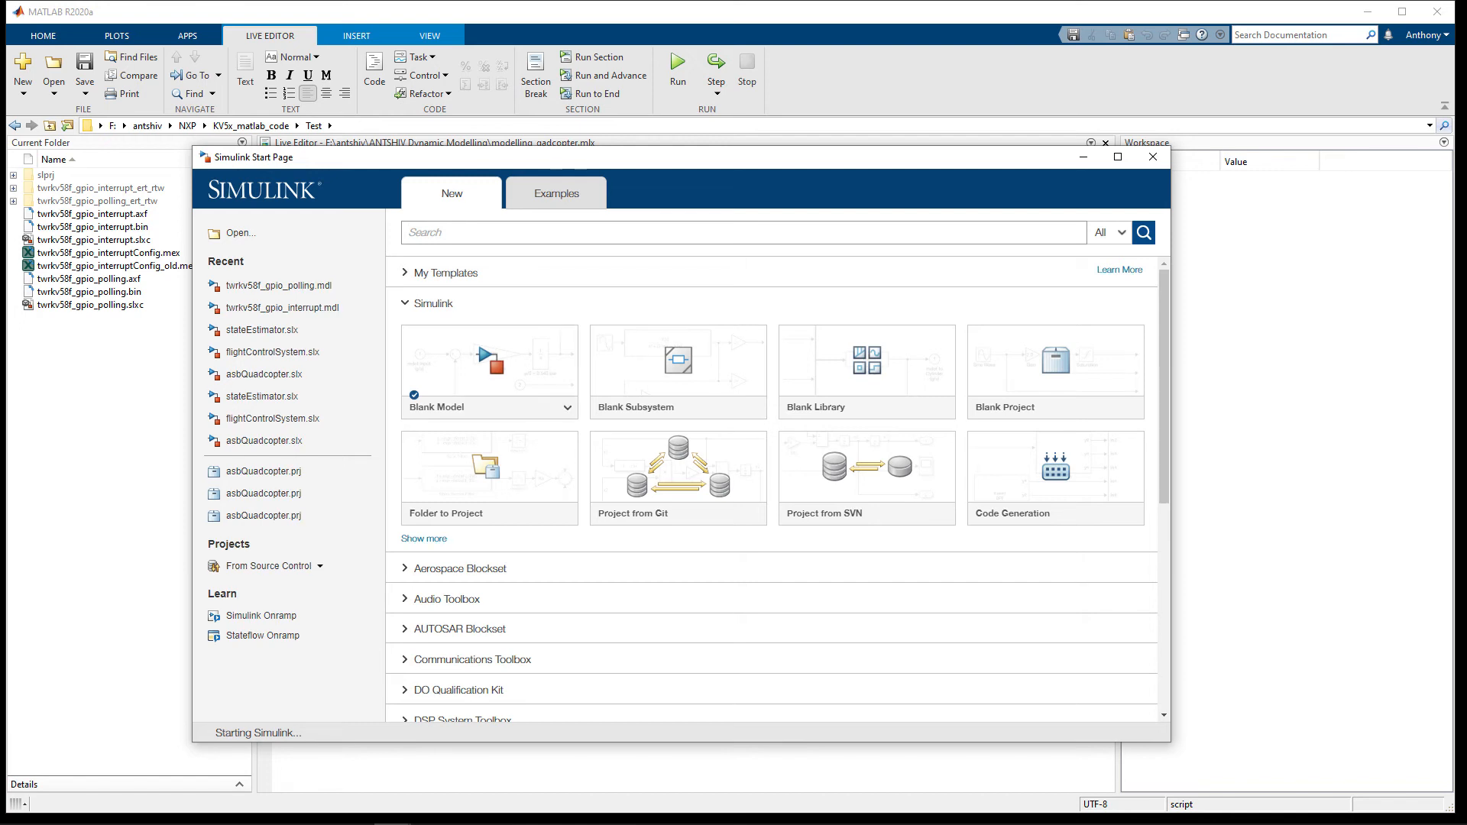
click(493, 364)
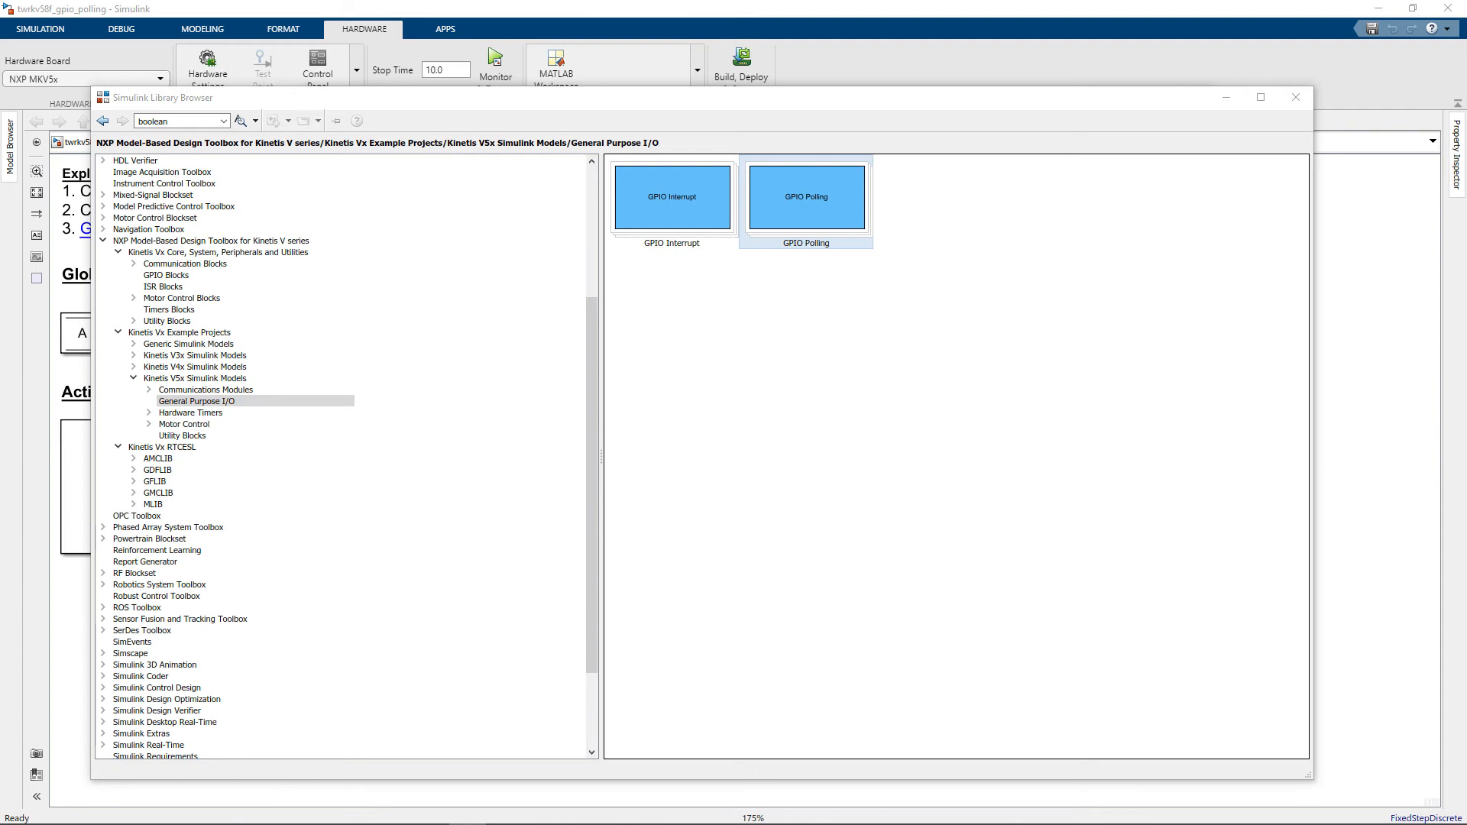
click(283, 9)
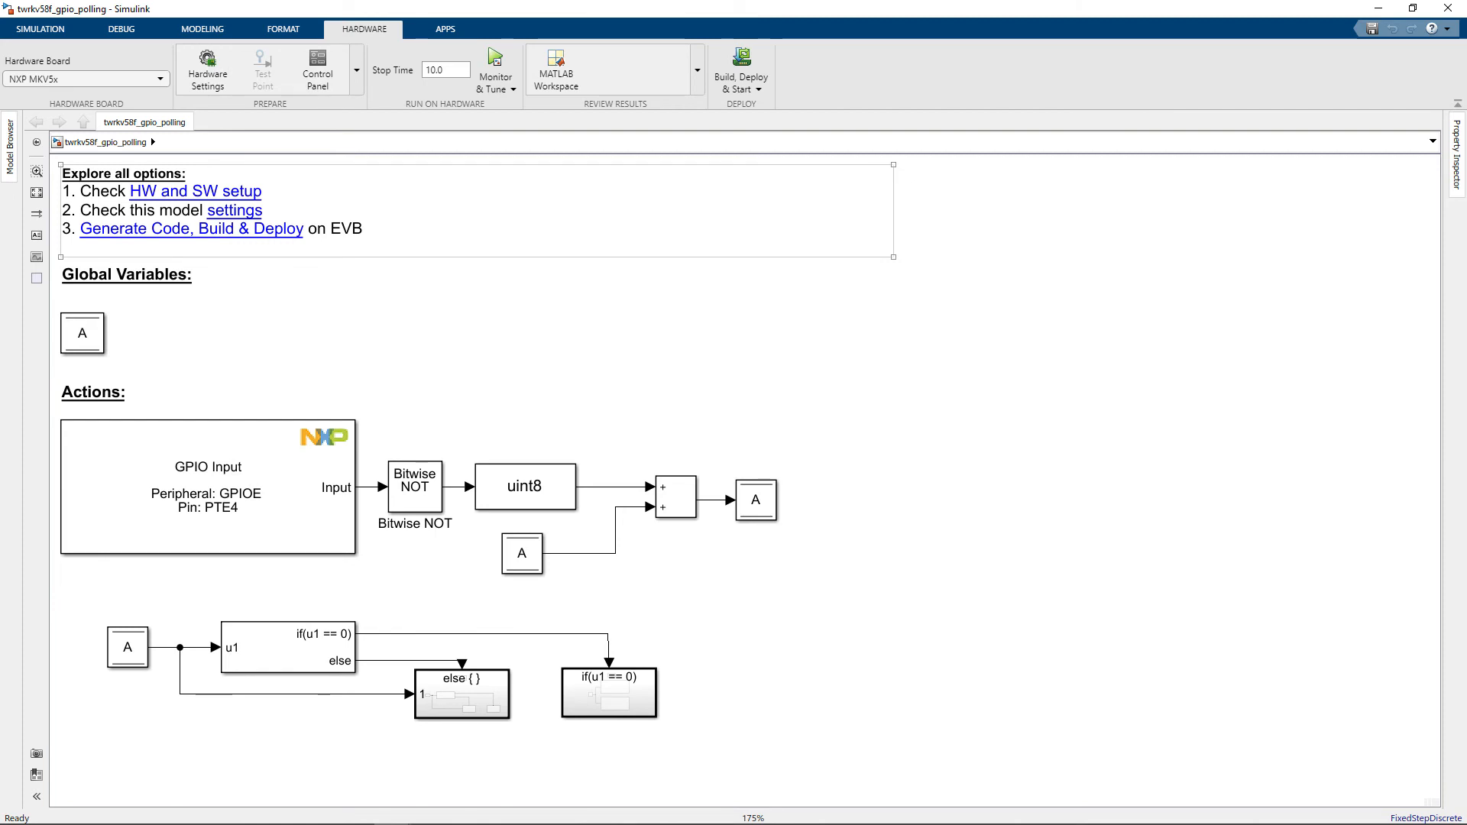
Open the GPIO polling model's hardware implementation settings and select JTAG as the download type.
click(477, 211)
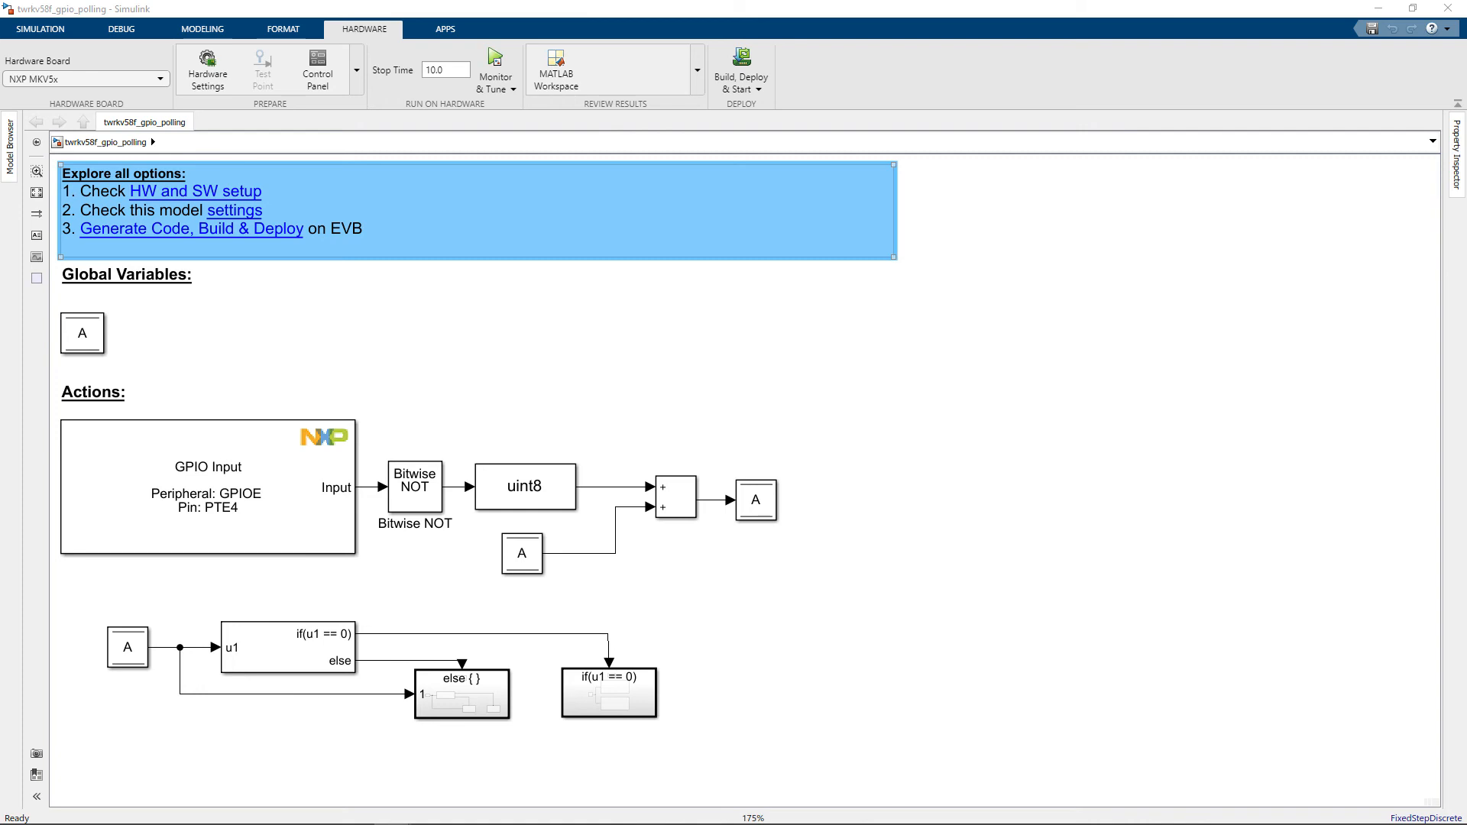
drag(1, 114, 743, 186)
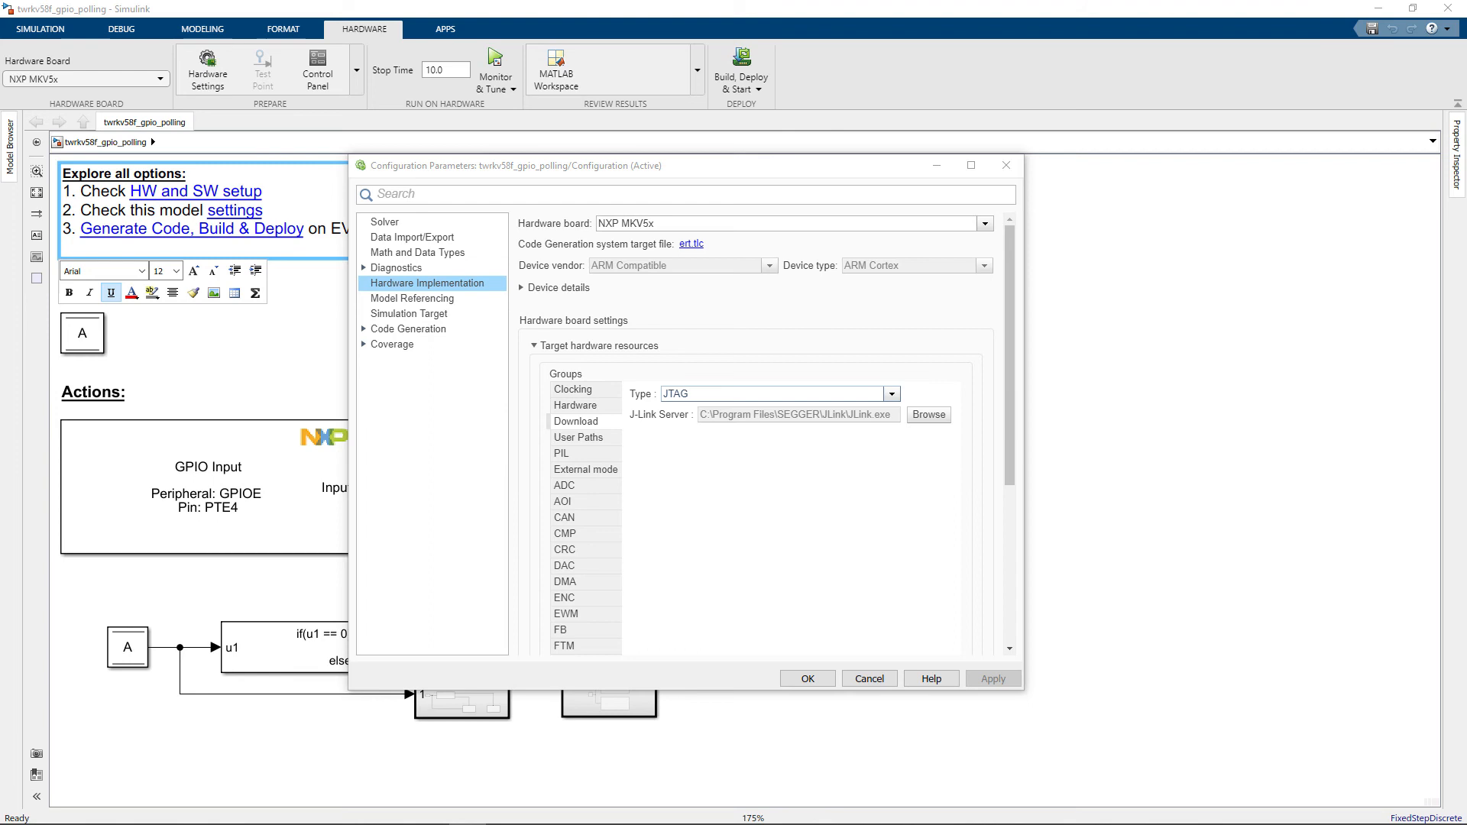
click(892, 395)
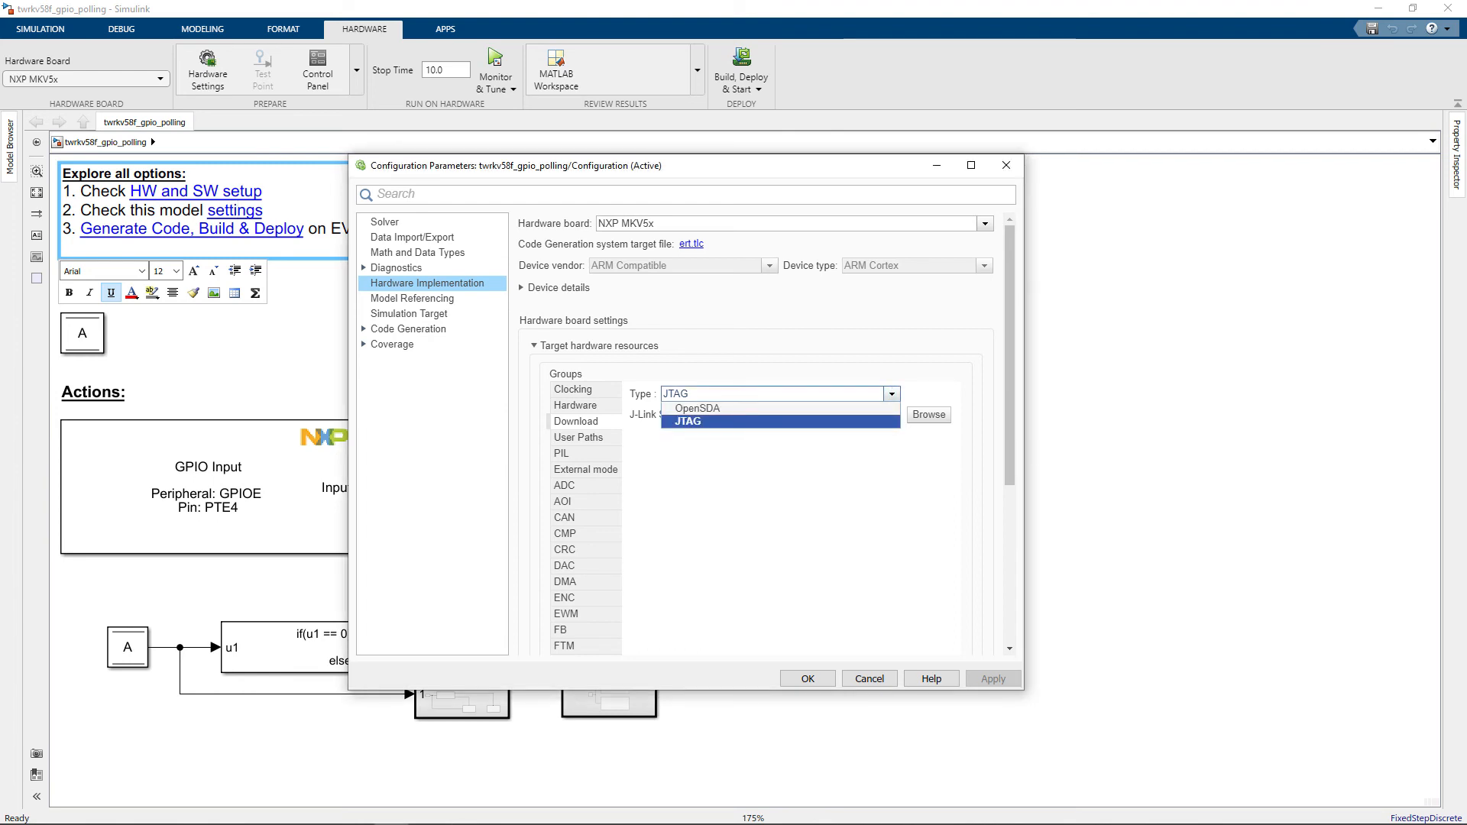
click(780, 422)
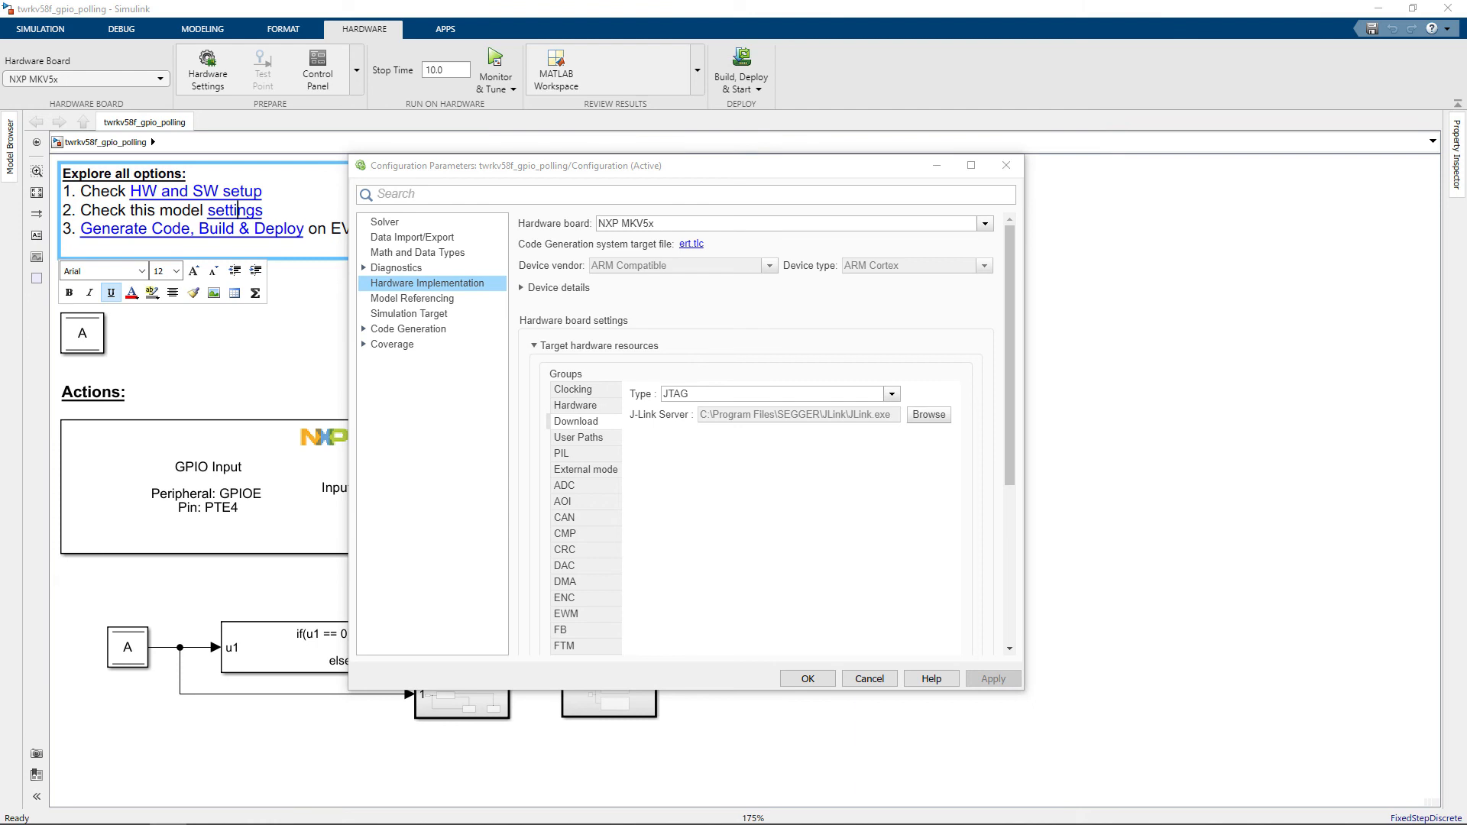
Check the install location of J-Link Commander V7.50a in the SEGGER - J-Link V7.50a folder.
drag(0, 175, 757, 161)
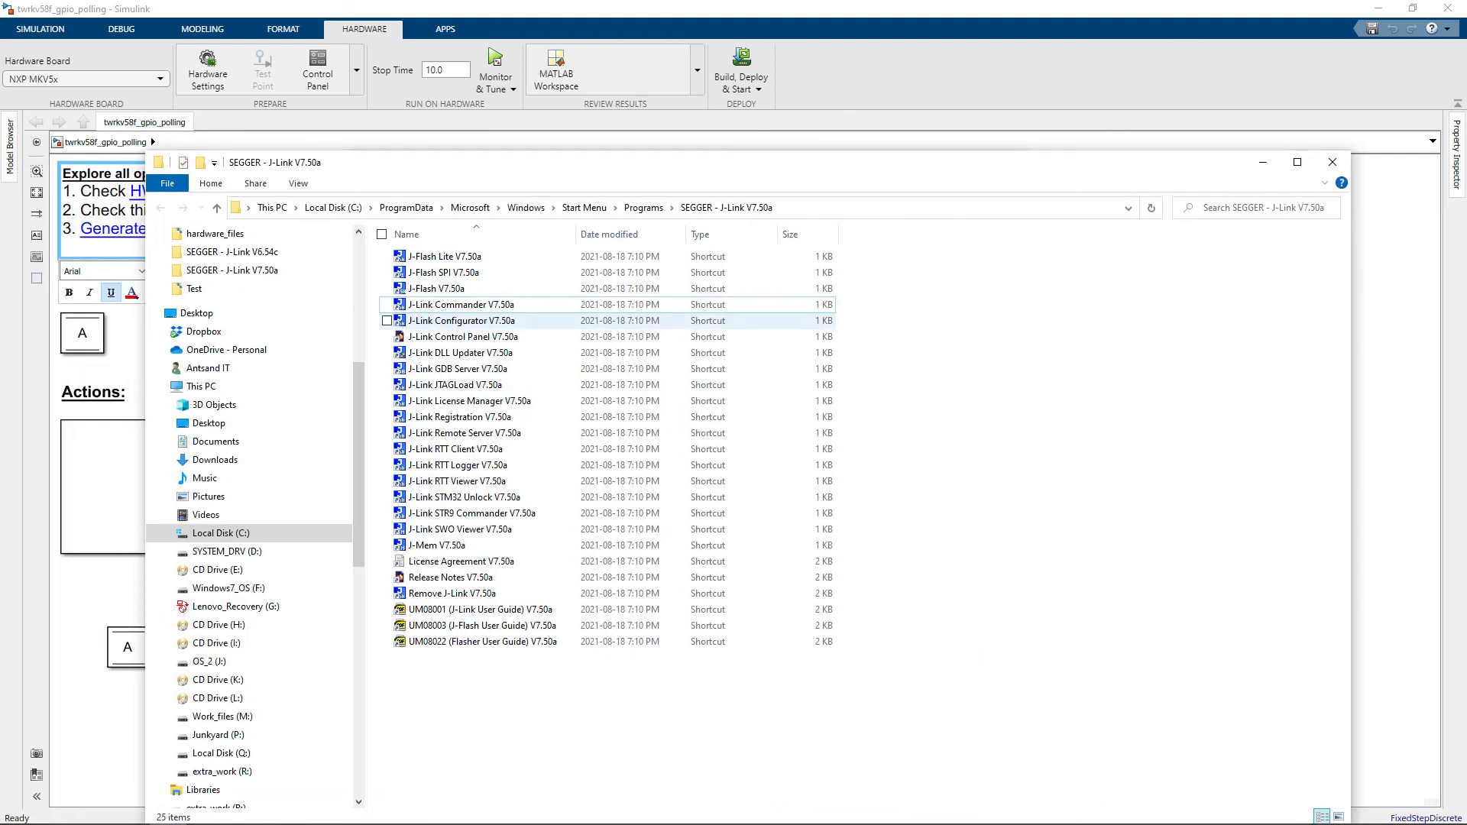
click(462, 305)
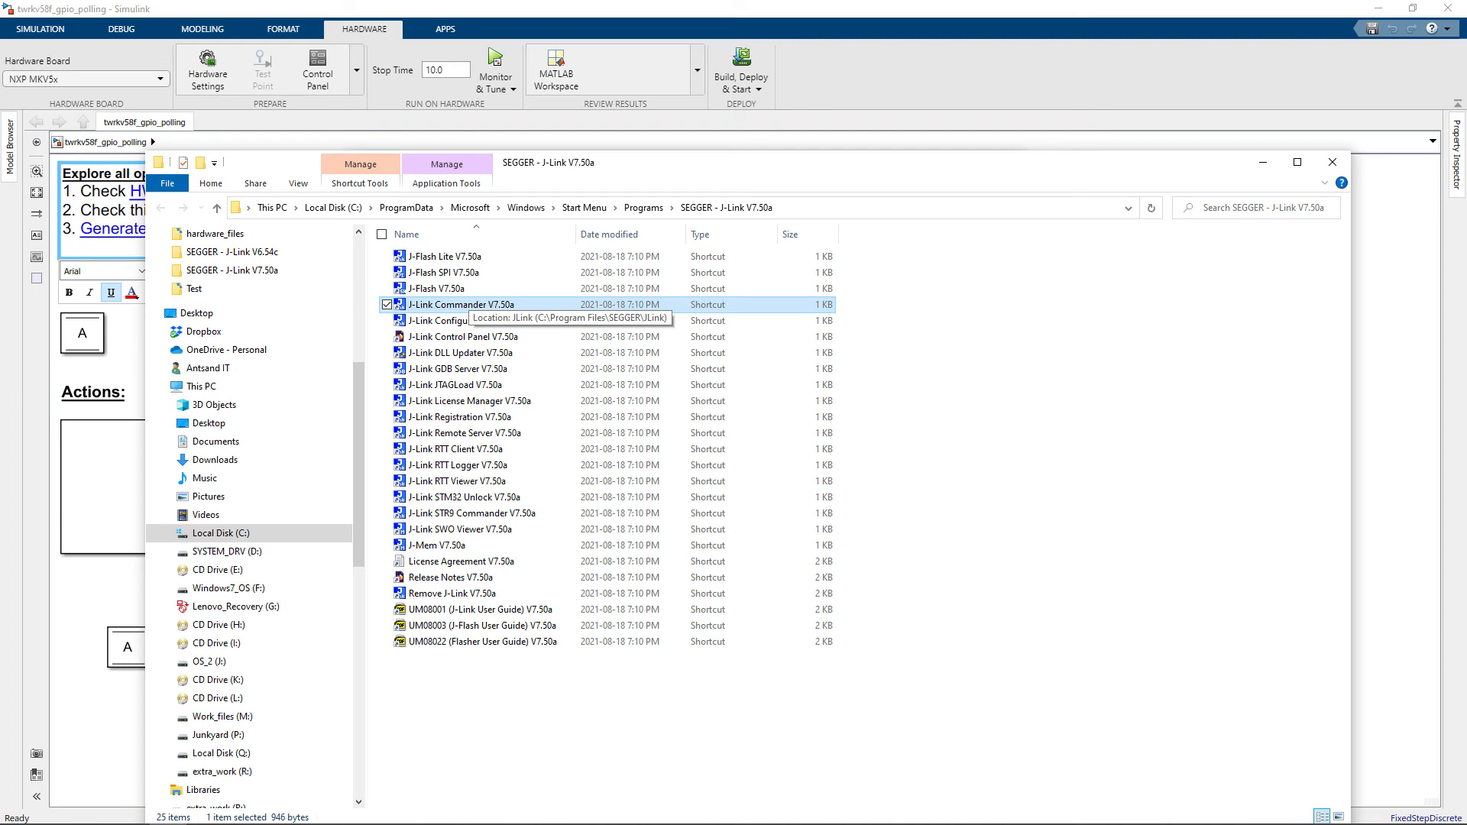
drag(1115, 162, 19, 253)
Build, deploy and start the twrkv58f_gpio_polling model, and review its build log back to the beginning.
click(237, 210)
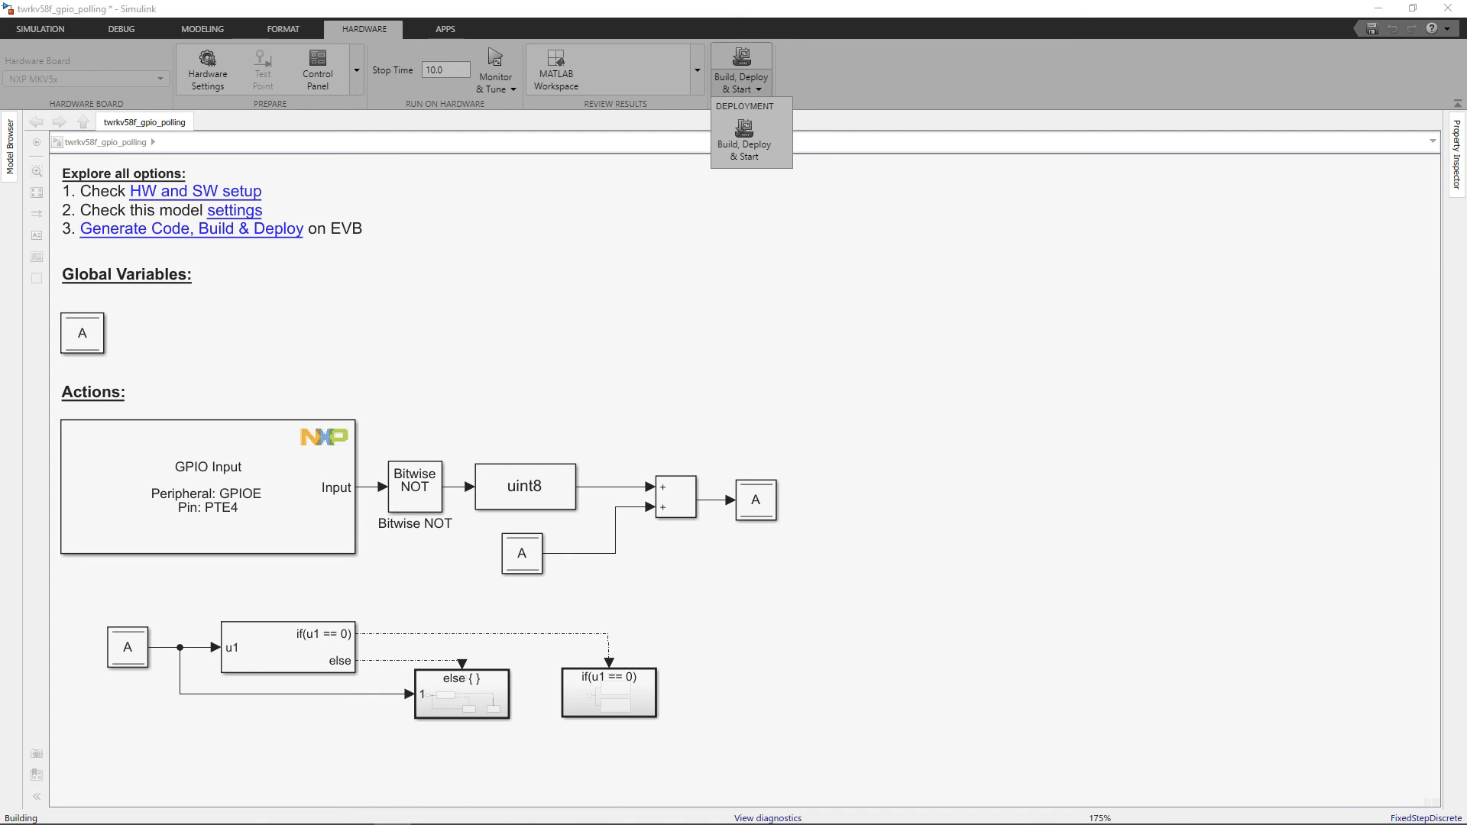
drag(1466, 249, 616, 259)
double_click(615, 261)
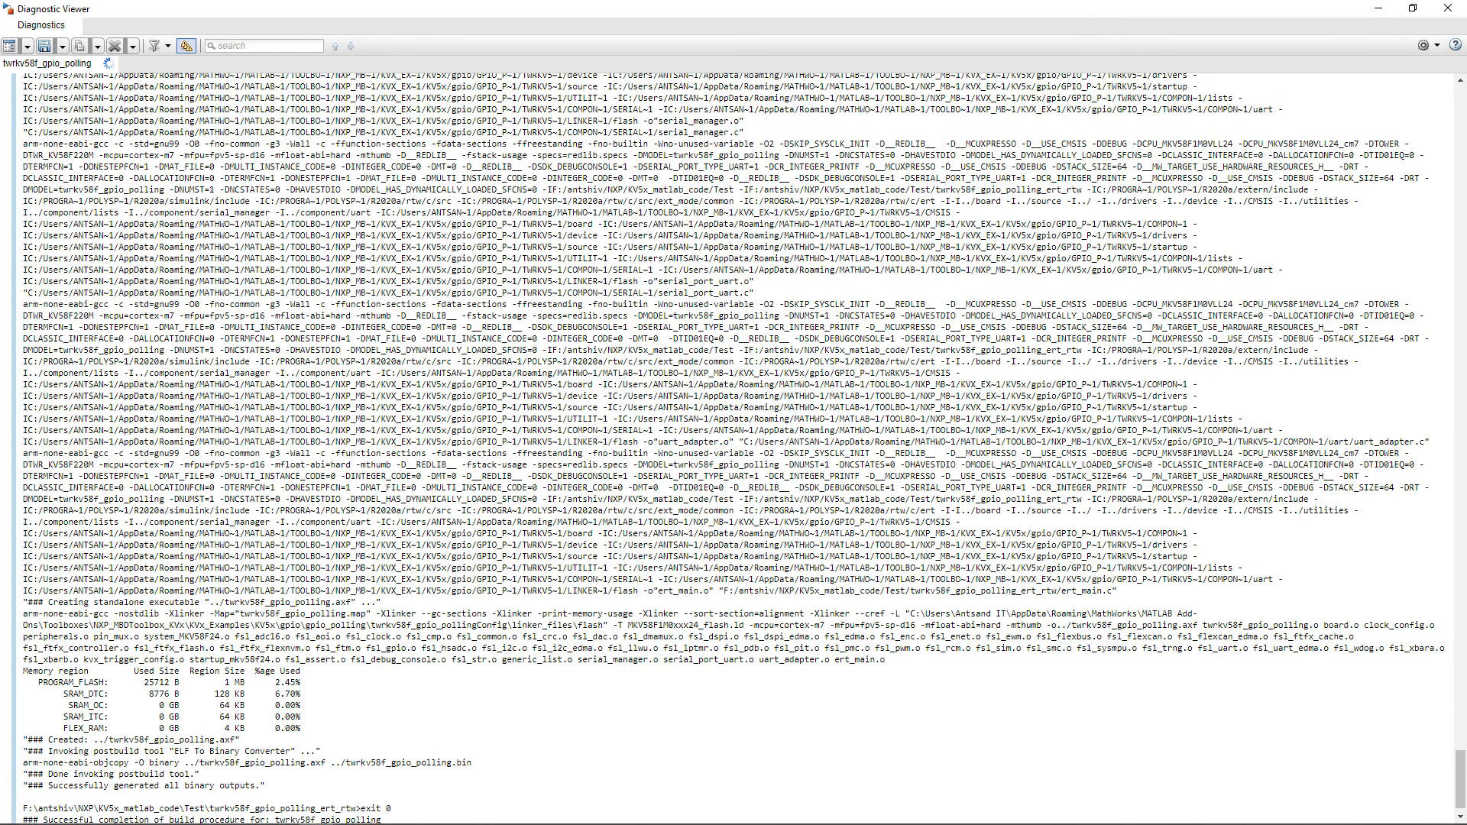
scroll(734, 450, up, 1)
drag(1460, 776, 1461, 115)
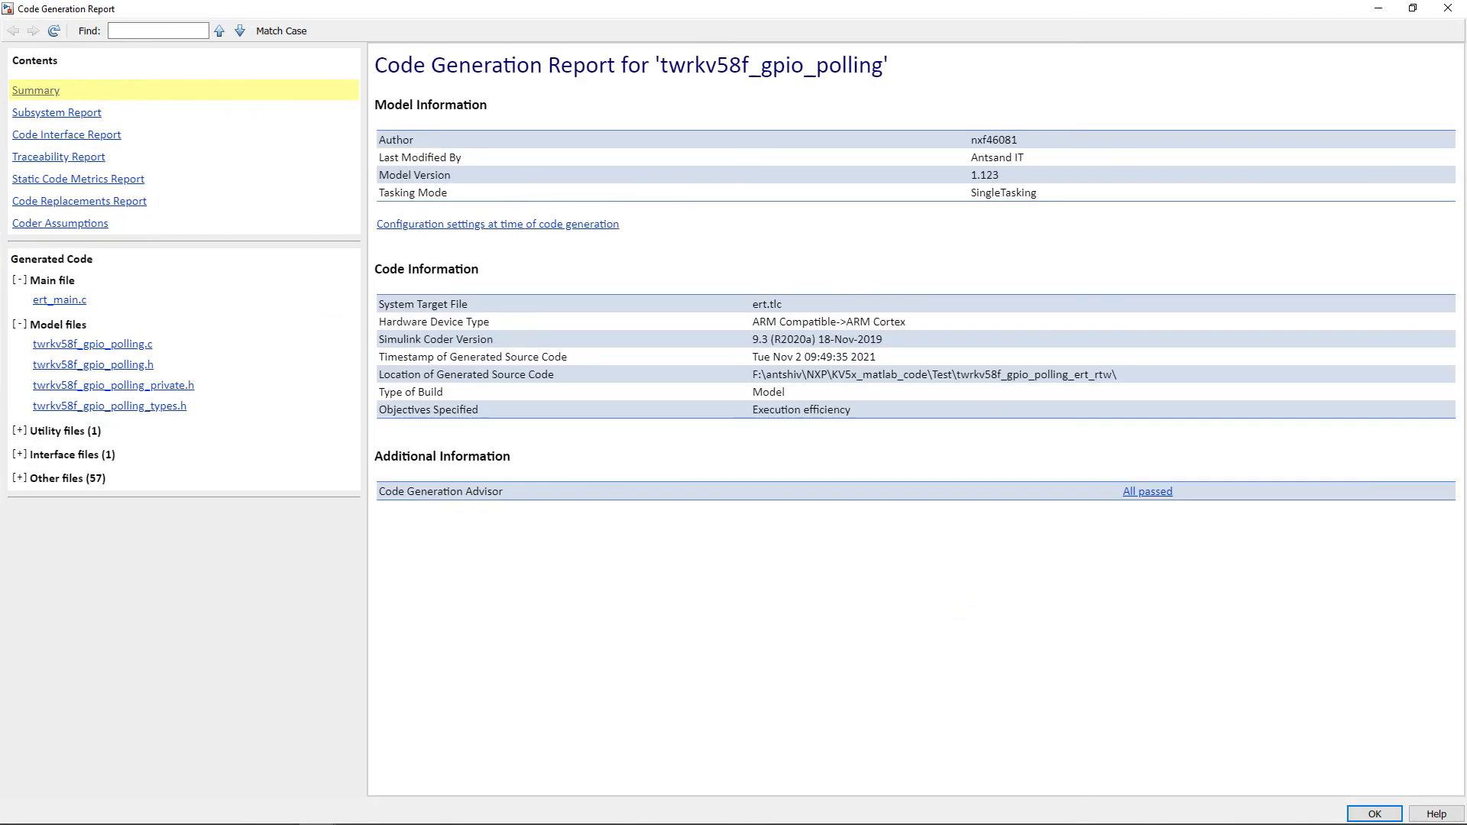
Examine the generated ert_main.c in the Code Generation Report, and return to the GPIO polling model.
click(59, 301)
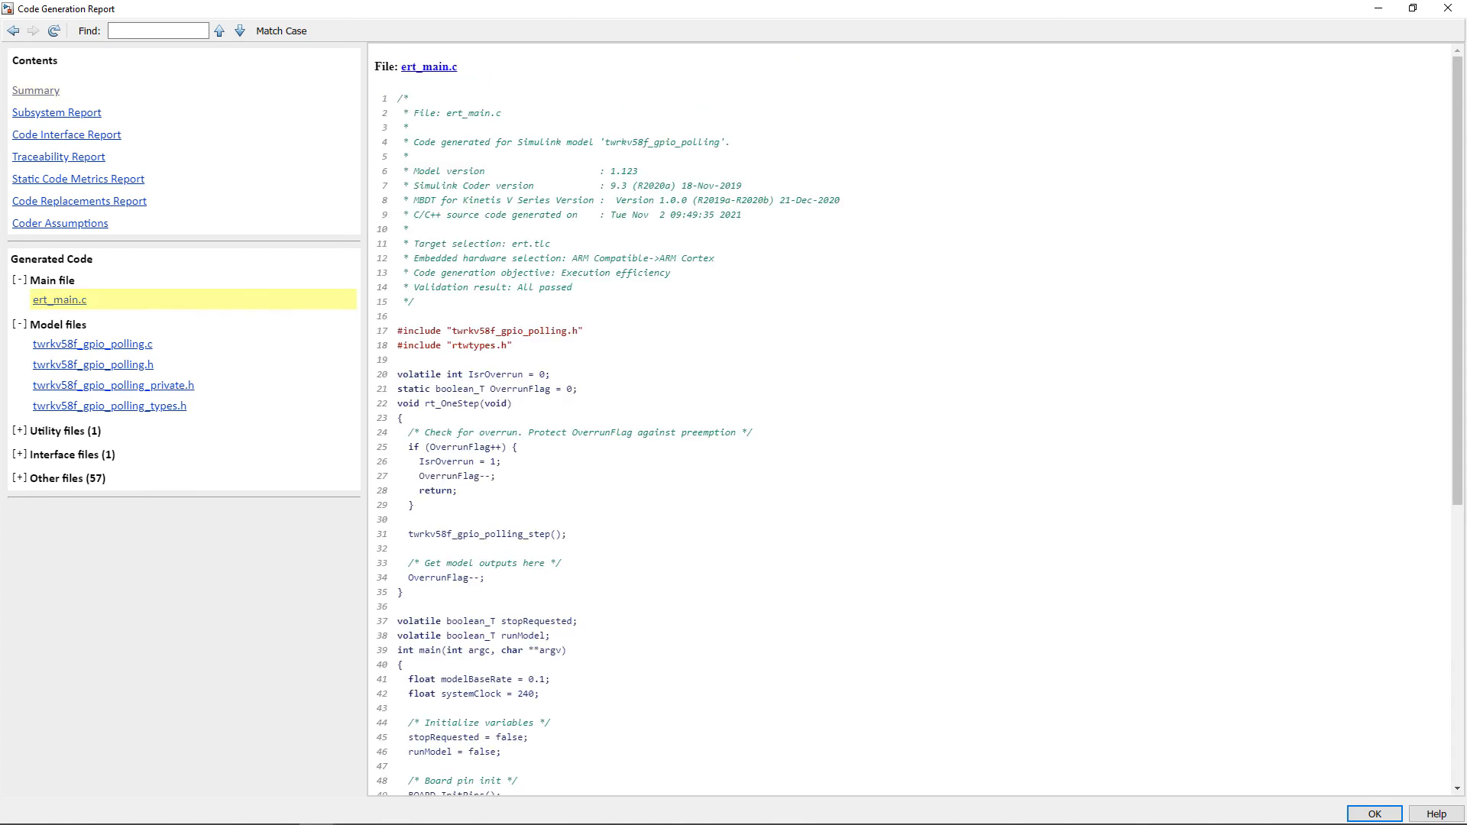
scroll(908, 420, down, 10)
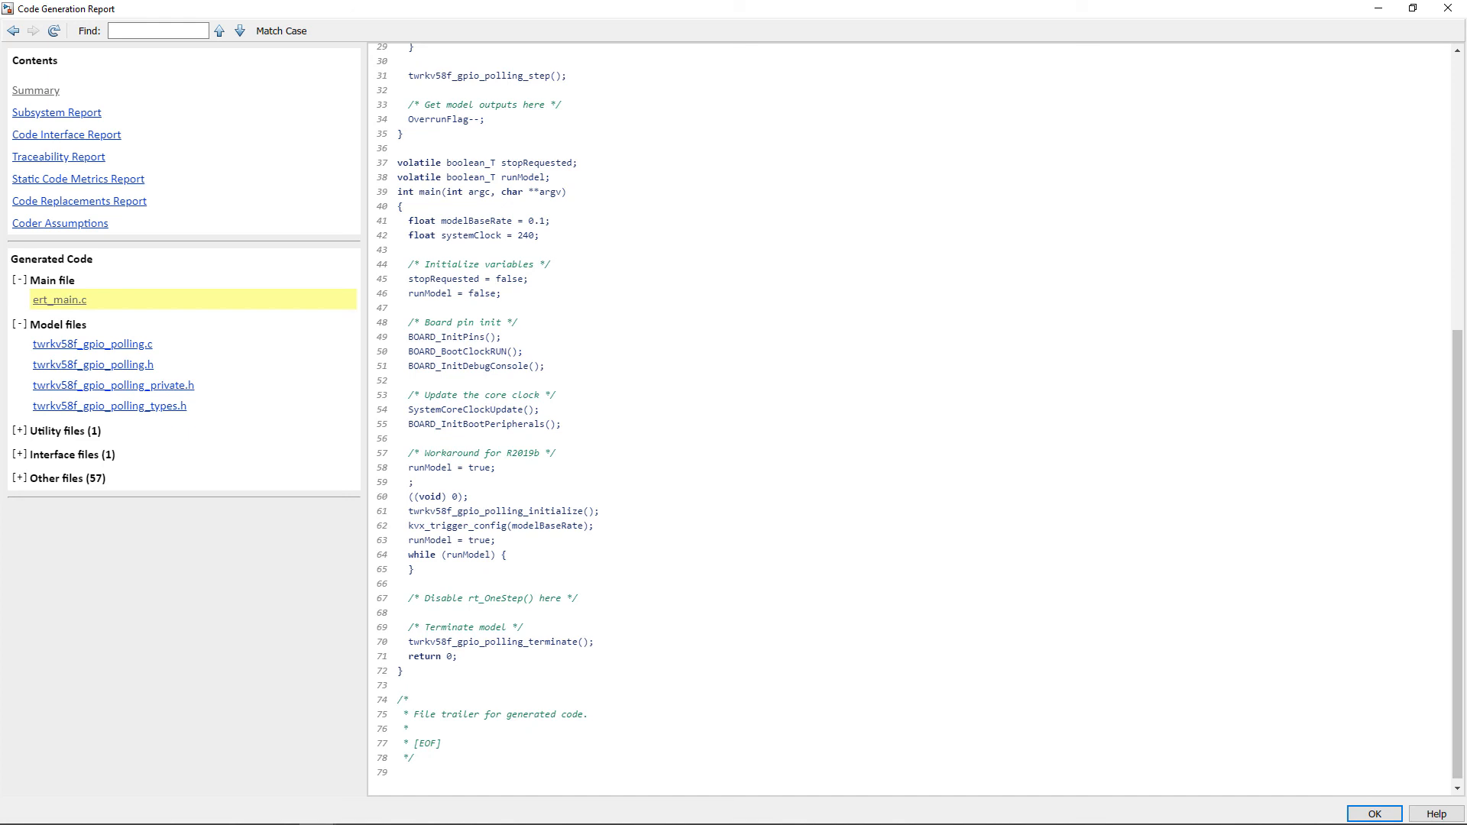
click(1379, 9)
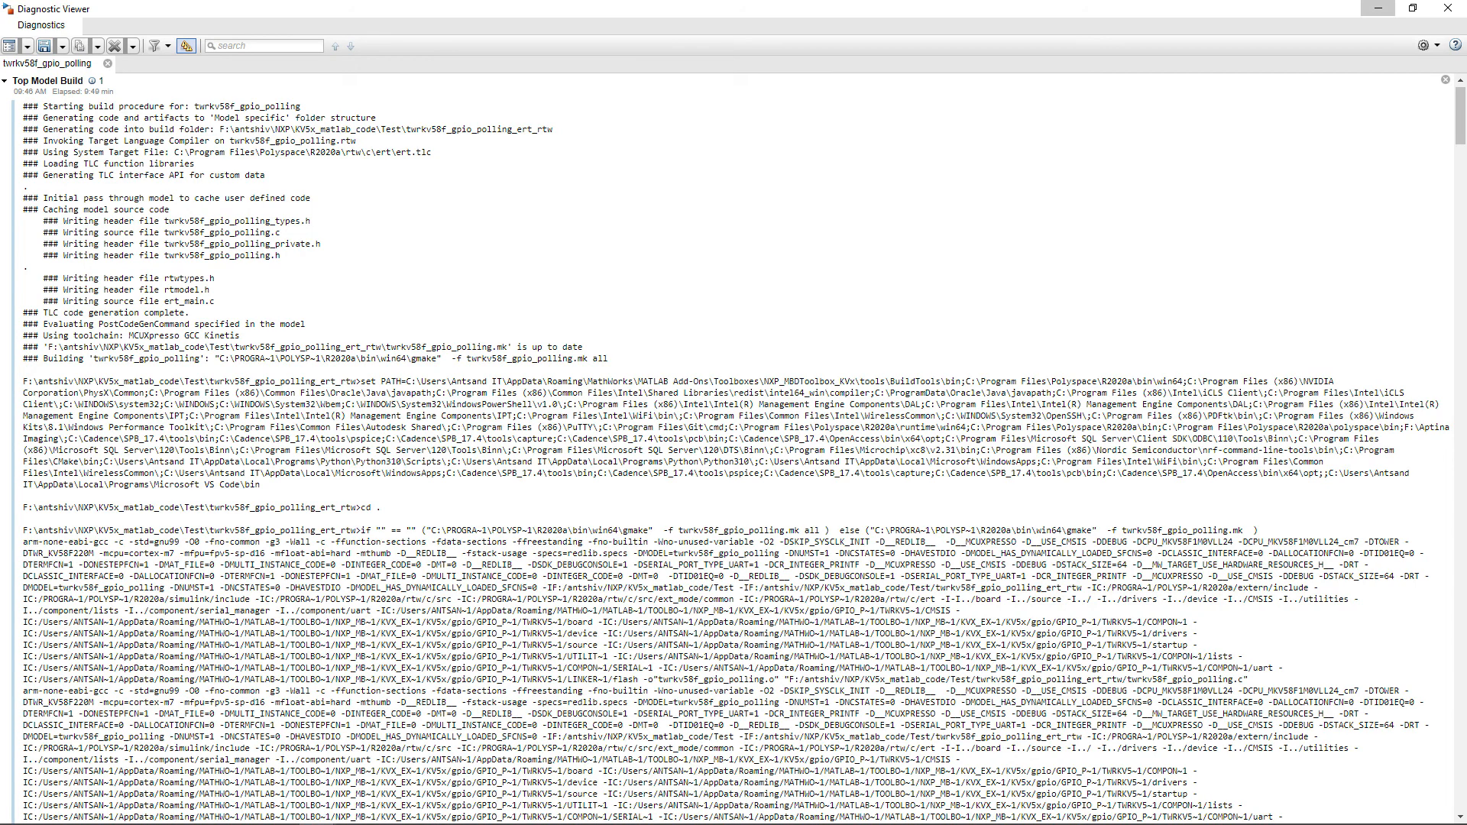
click(1380, 7)
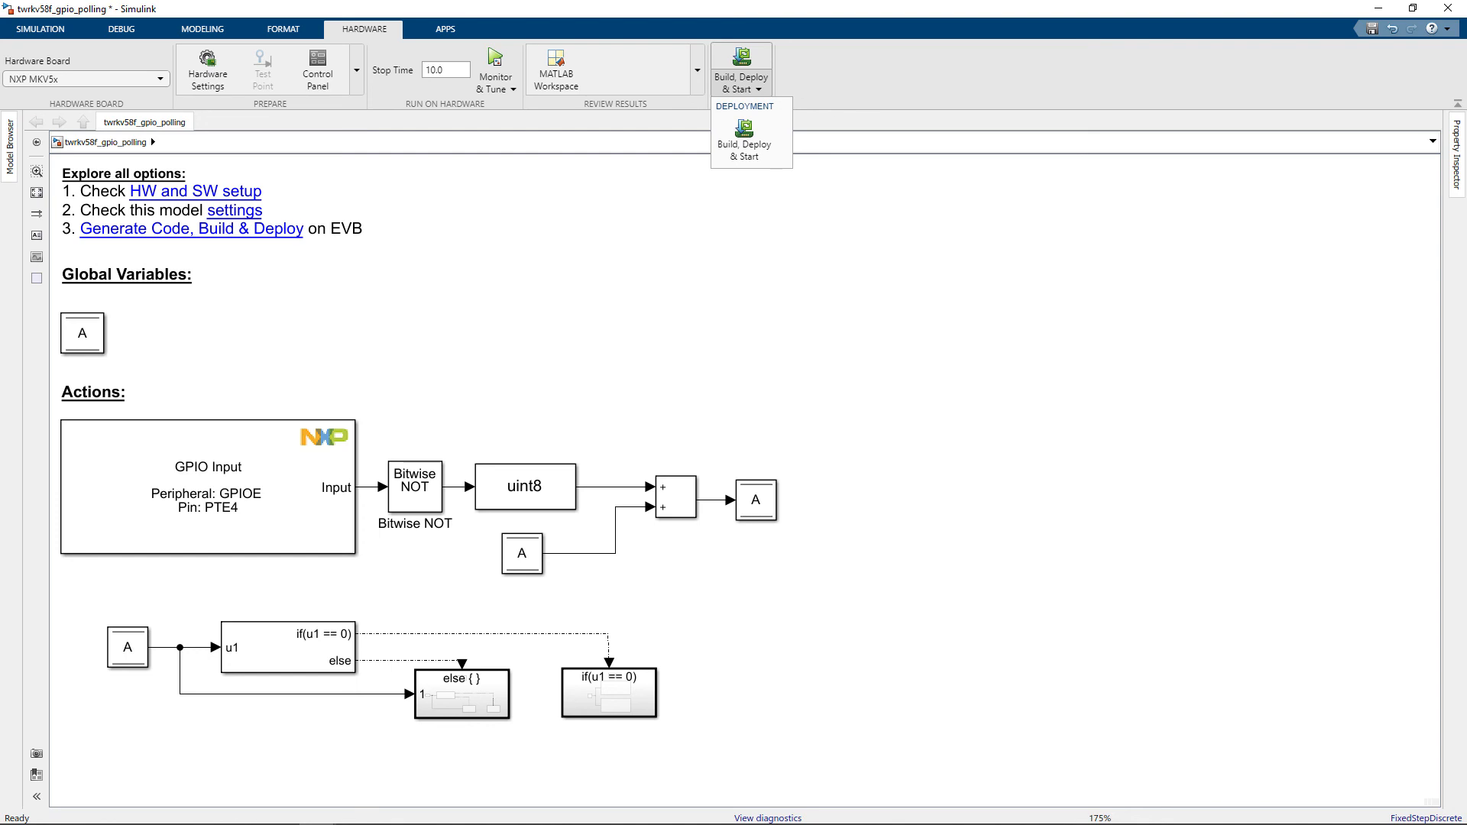
key(Escape)
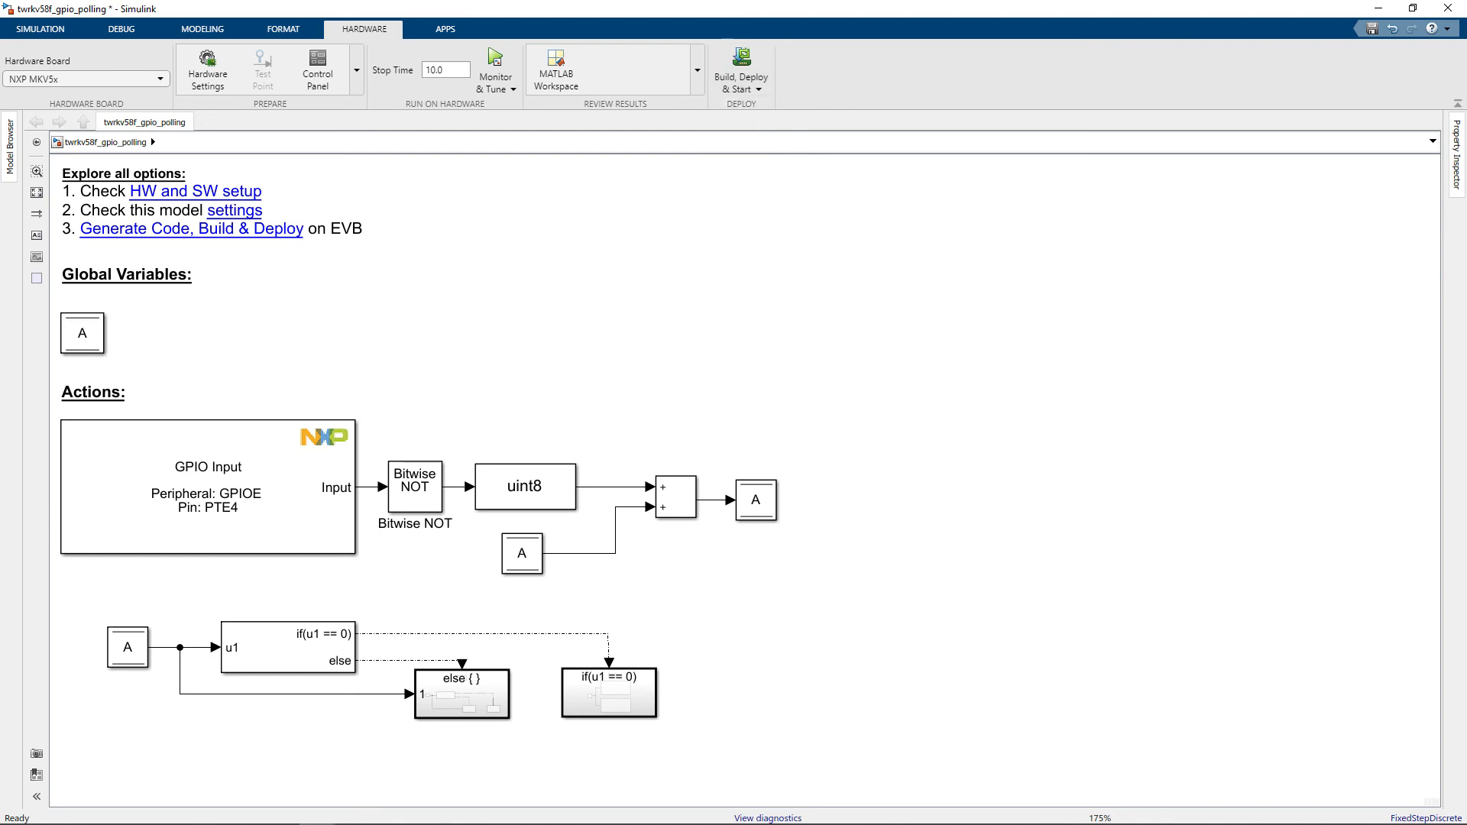